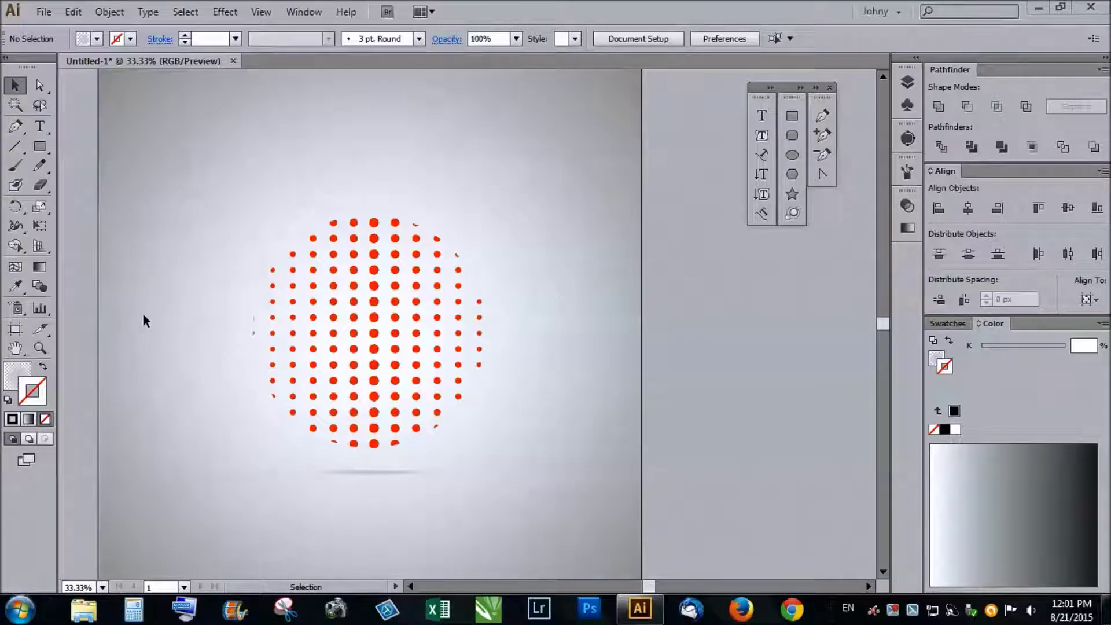
- Delete the old red dot pattern and draw a square in the artboard centre
click(395, 306)
key(Delete)
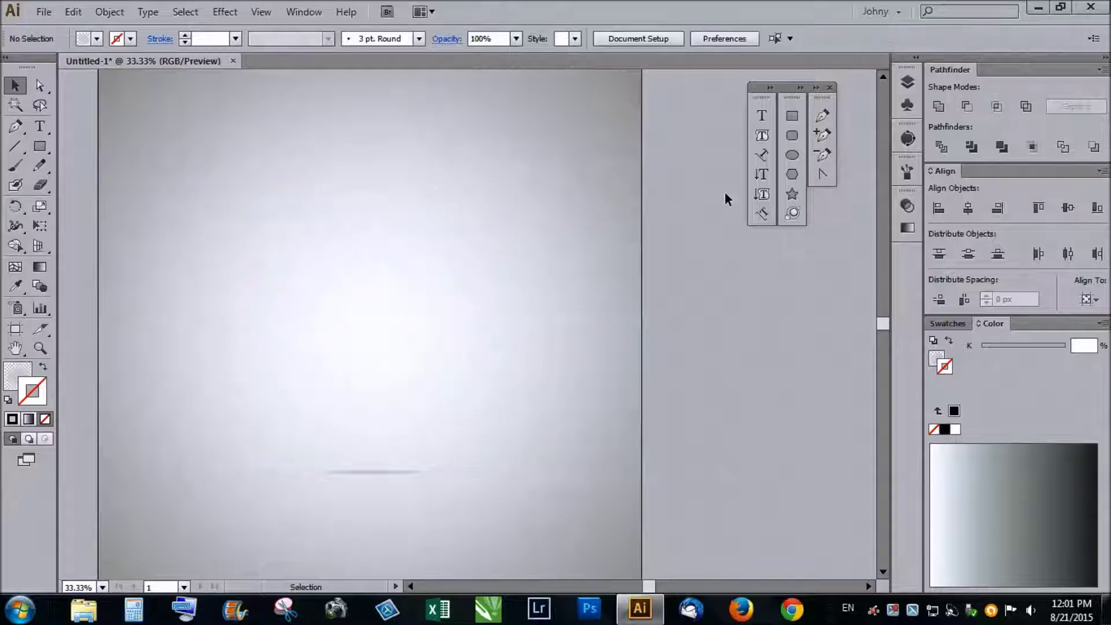
click(792, 116)
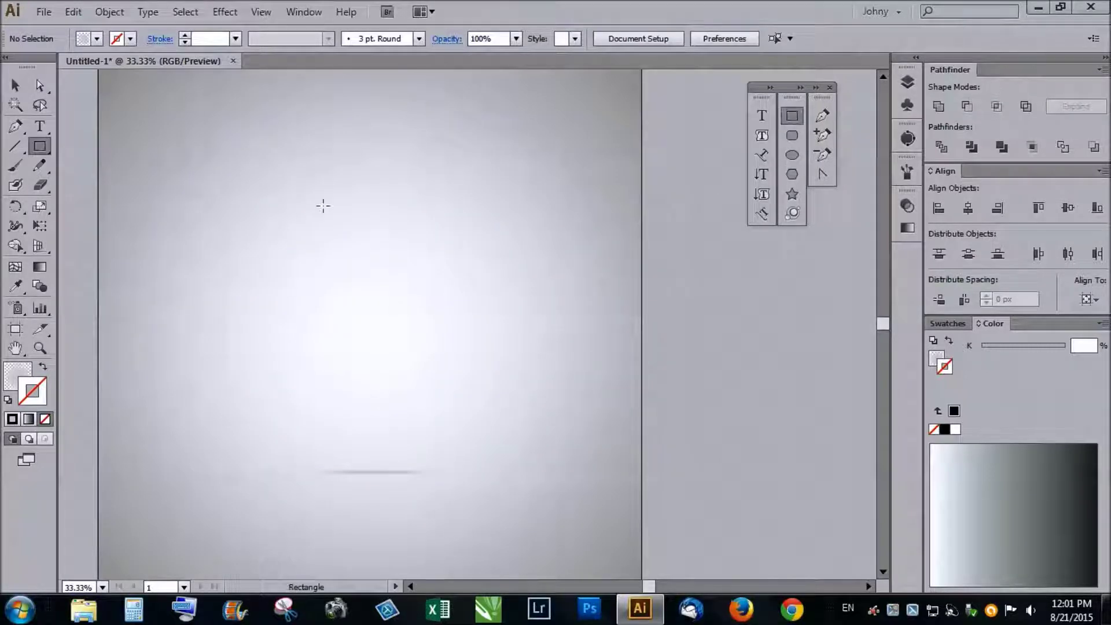
drag(264, 194, 472, 327)
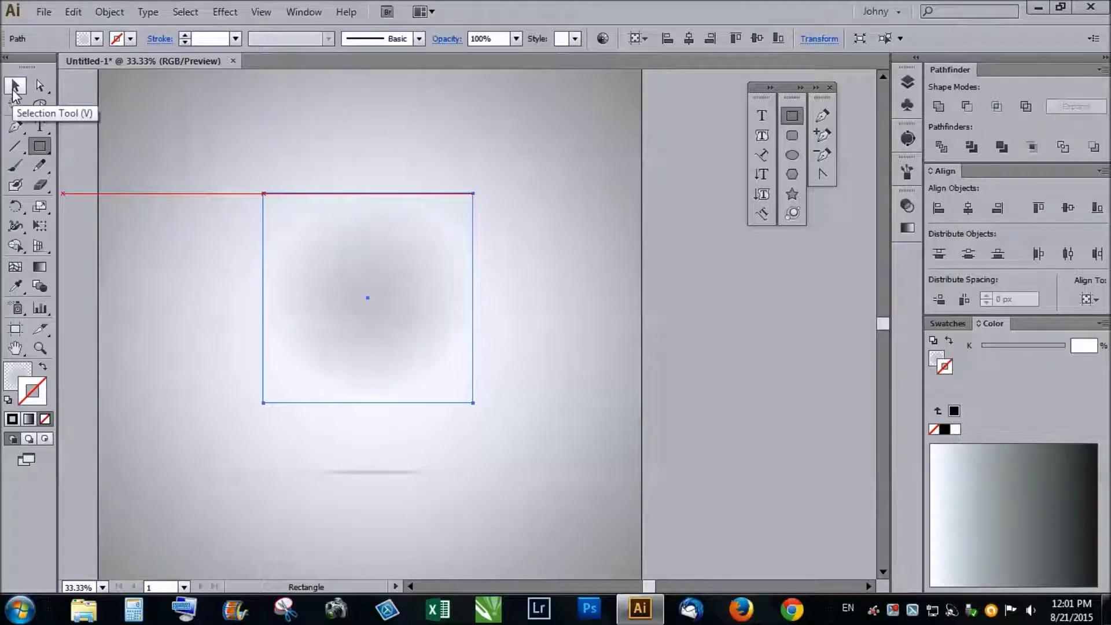
click(14, 88)
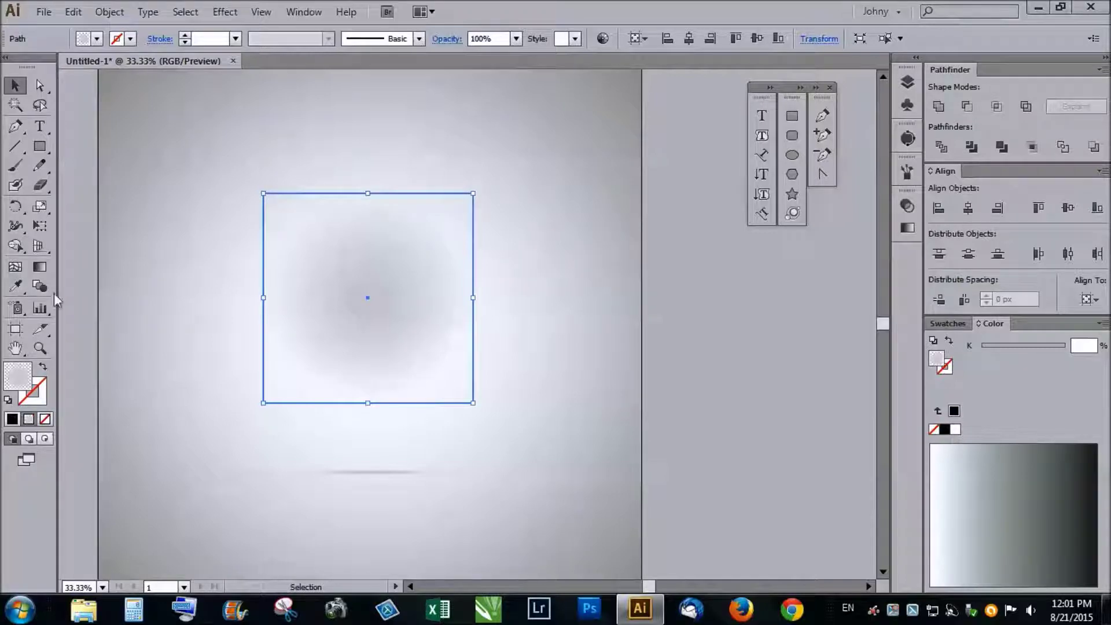
click(39, 266)
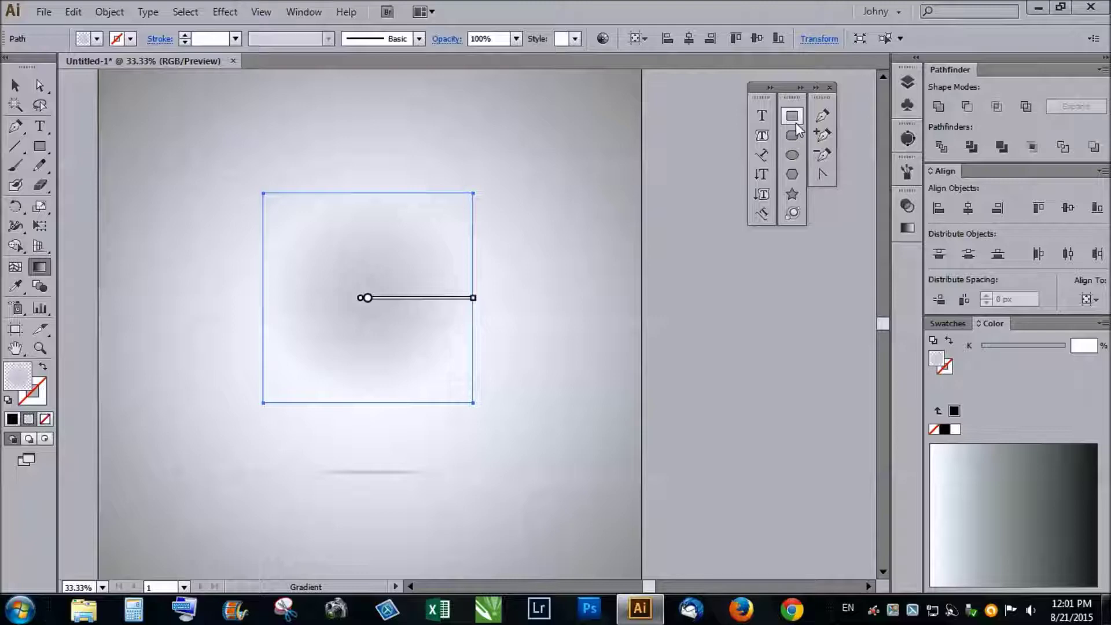
- Make the square's radial gradient black at the centre stop and white at the end stop
click(907, 228)
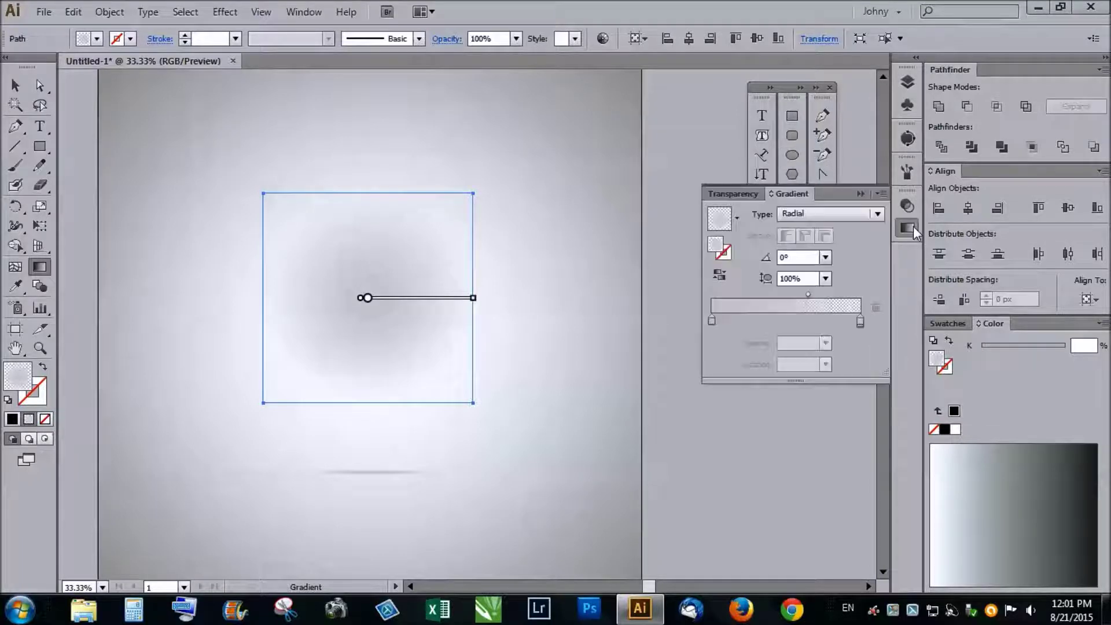
click(712, 321)
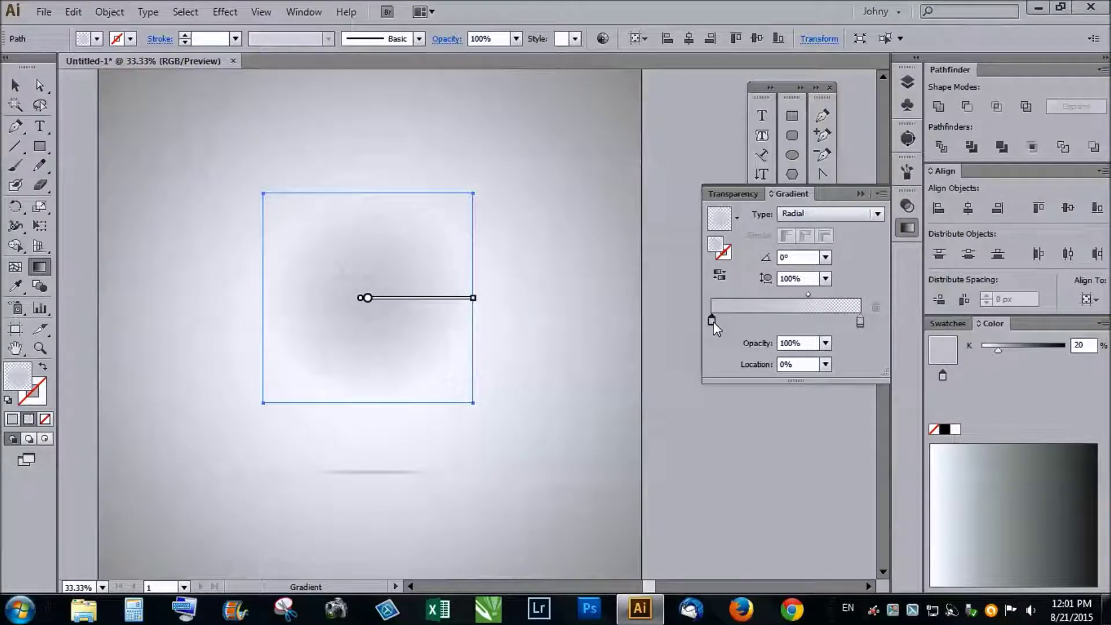
double_click(713, 320)
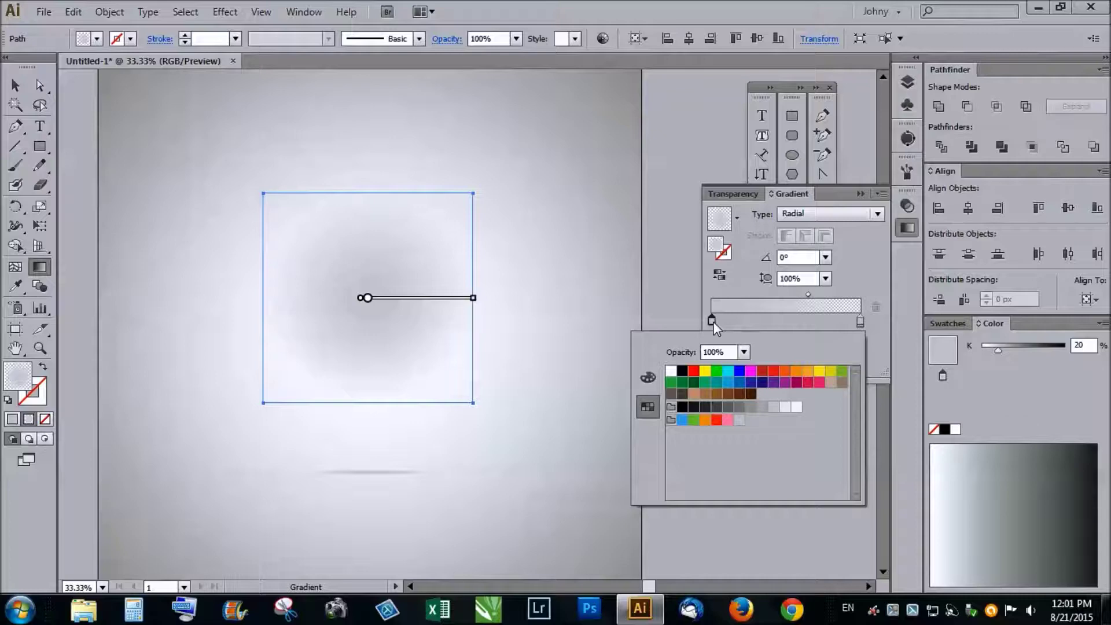
click(683, 371)
click(860, 320)
double_click(860, 321)
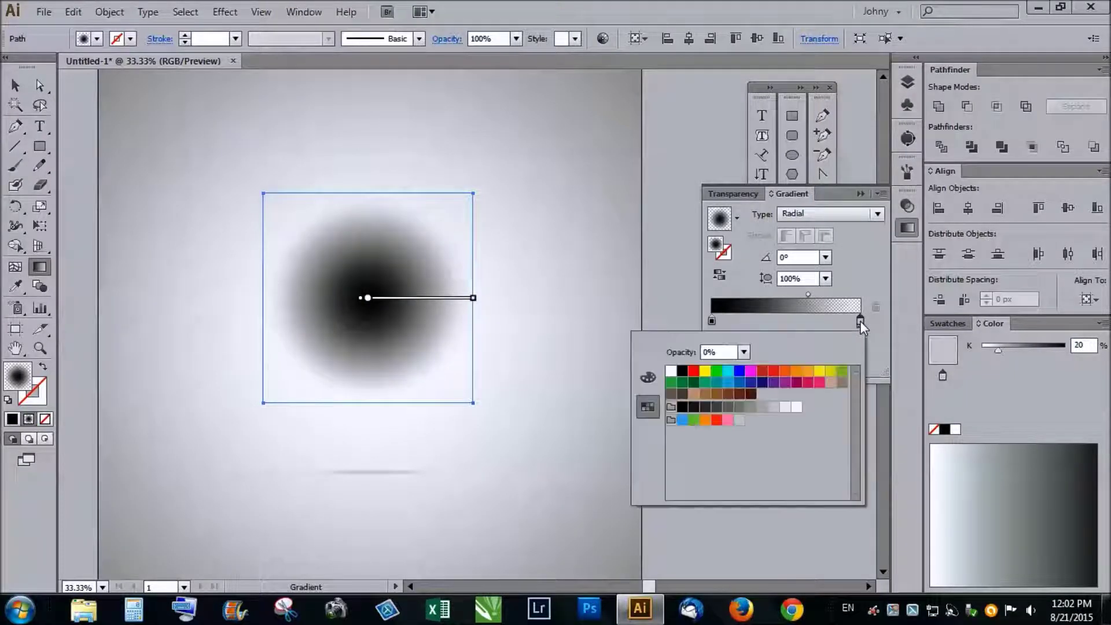
click(671, 372)
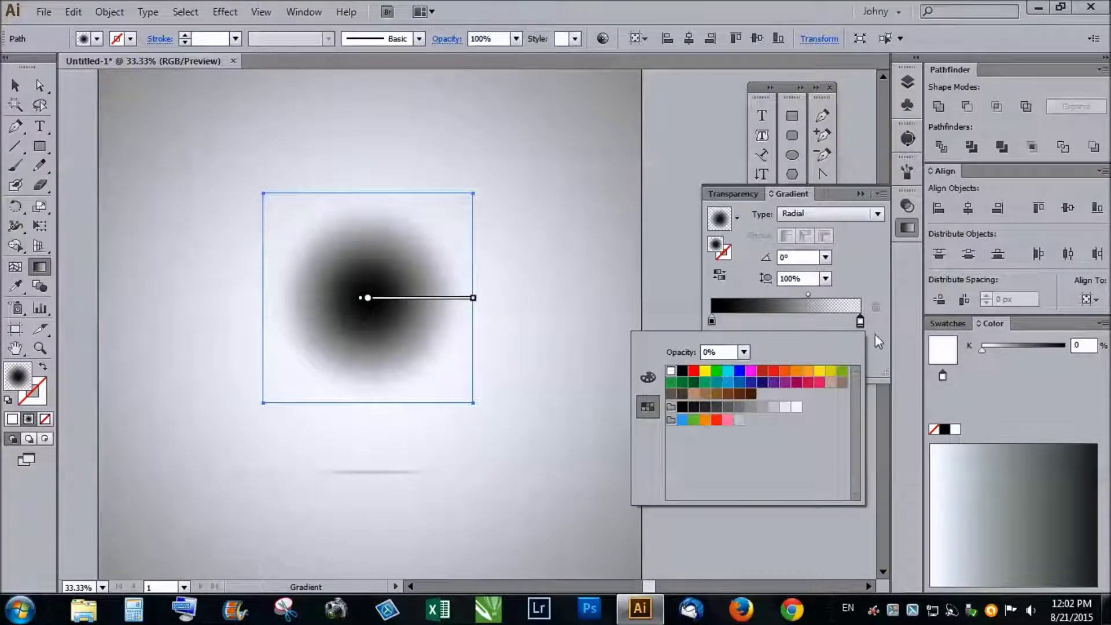
- Set the white stop to 100% opacity and move the gradient midpoint to 62.9%
click(744, 352)
click(764, 549)
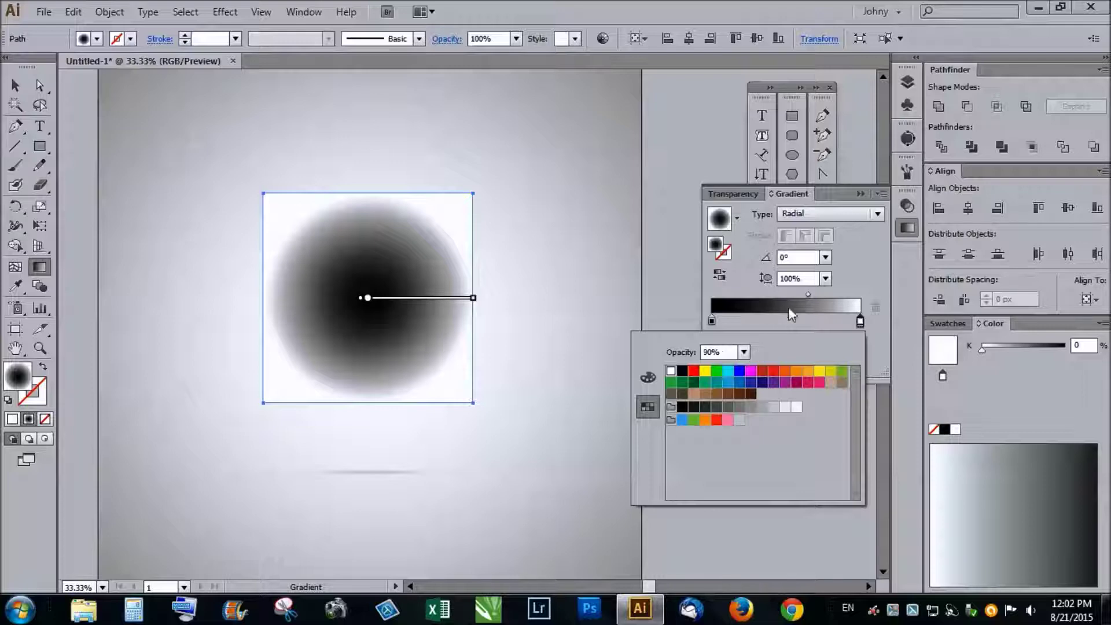
click(798, 305)
mouse_move(807, 296)
mouse_down()
mouse_move(786, 295)
mouse_move(805, 295)
mouse_up()
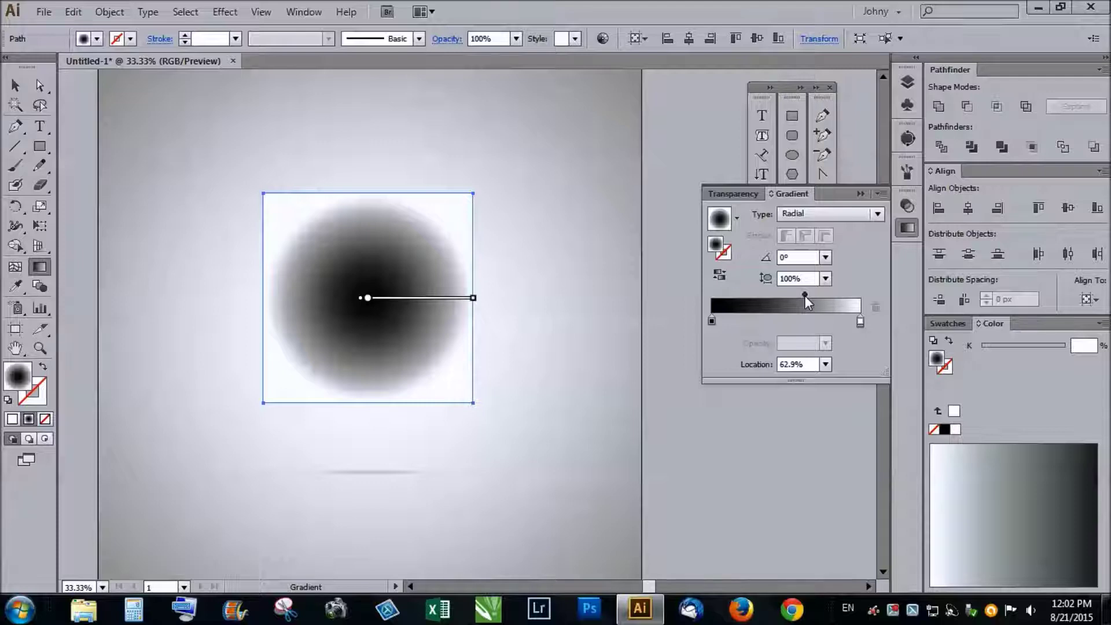
click(15, 85)
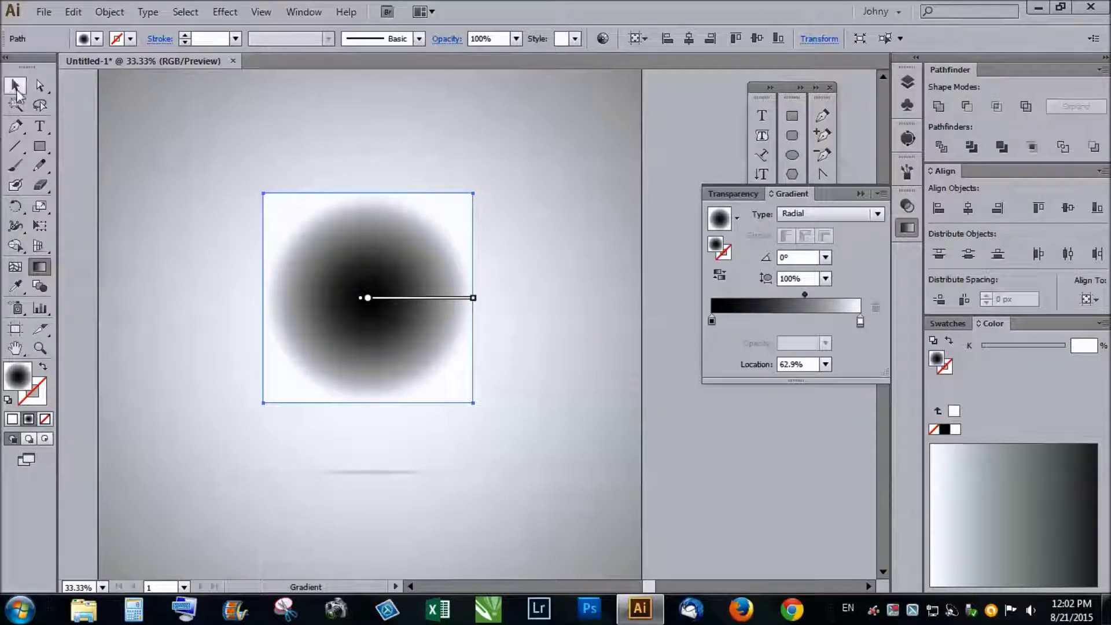
click(235, 221)
- Apply Effect > Pixelate > Color Halftone with all four screen angles at 128 to the square
scroll(409, 337, up, 2)
scroll(392, 332, down, 2)
scroll(391, 331, up, 1)
click(395, 312)
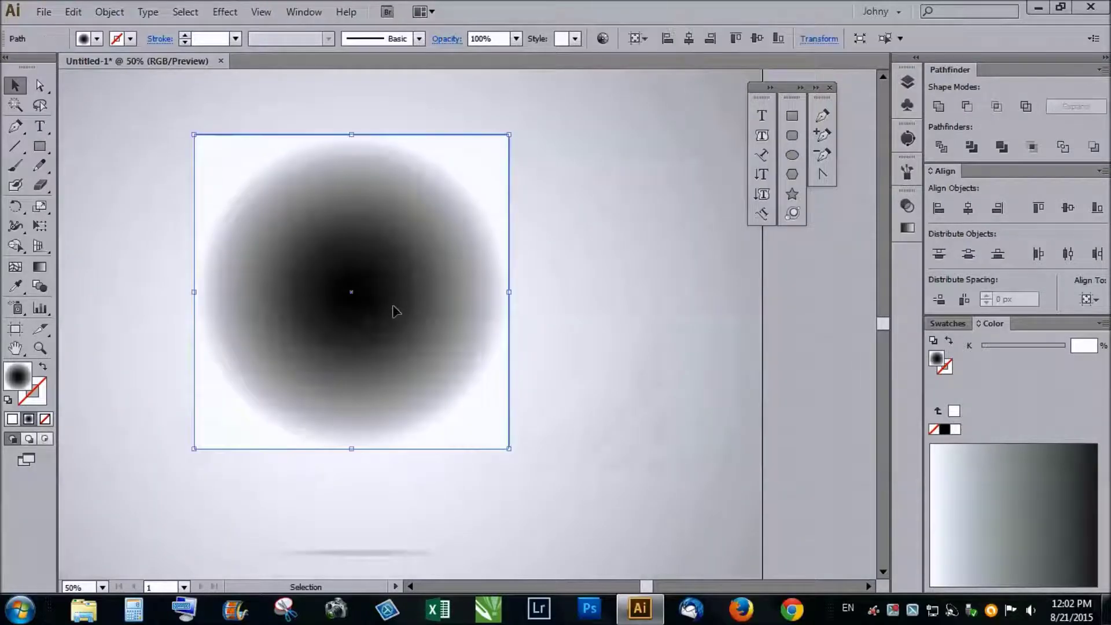
click(222, 14)
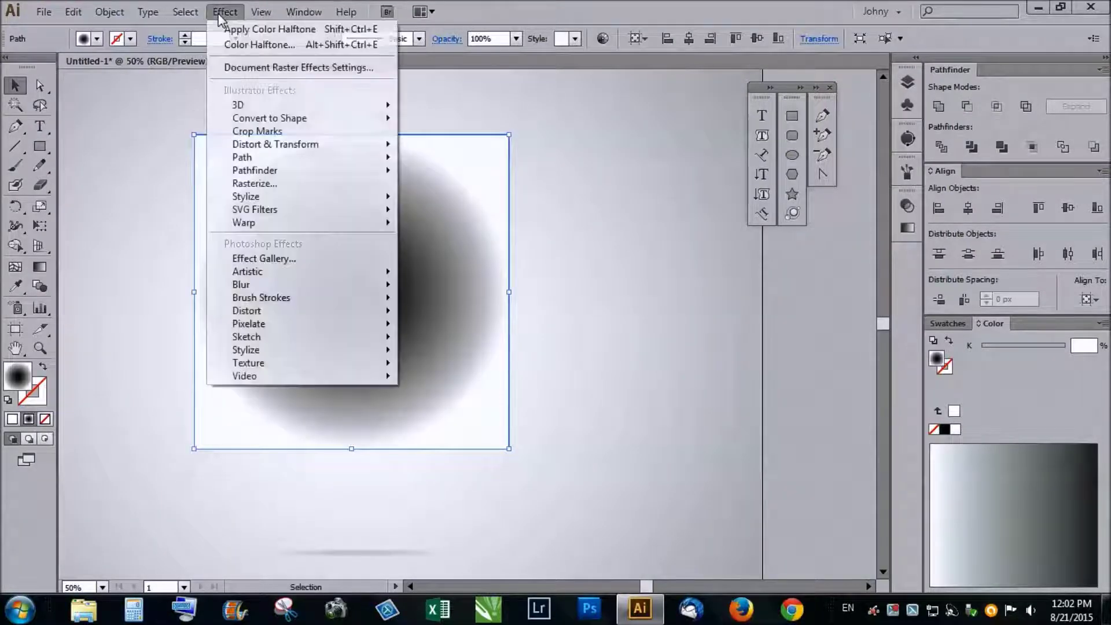
mouse_move(259, 327)
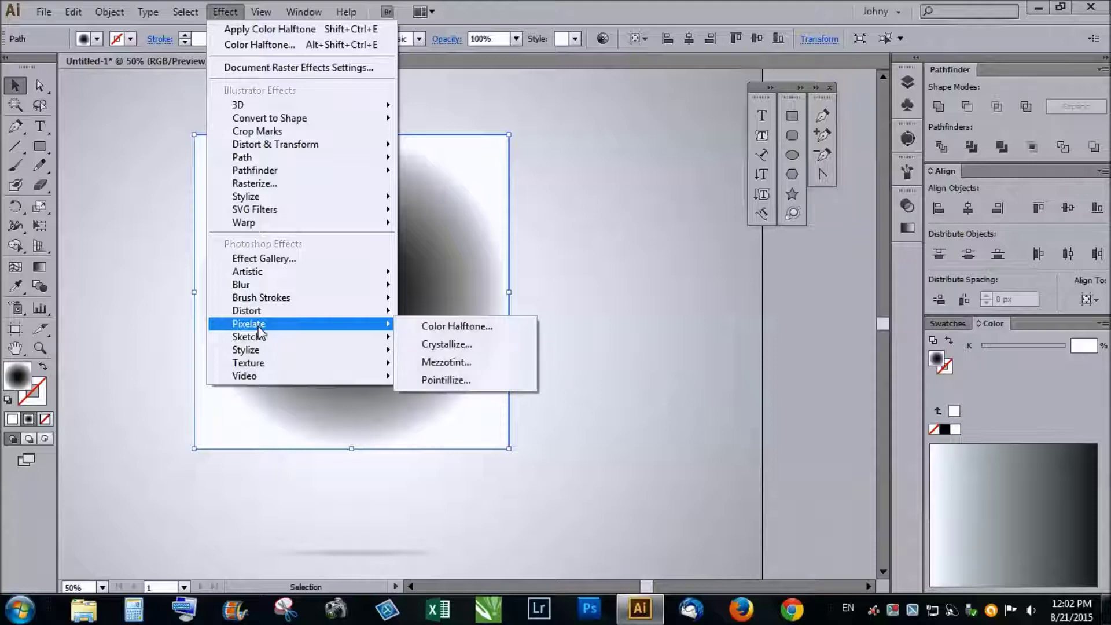
click(460, 327)
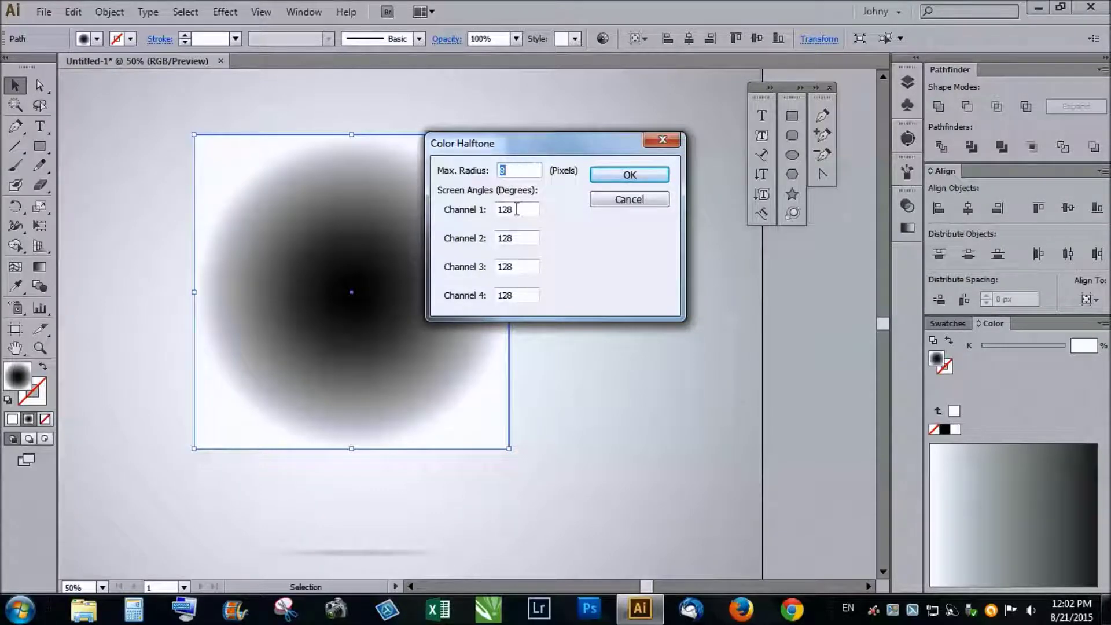
click(608, 179)
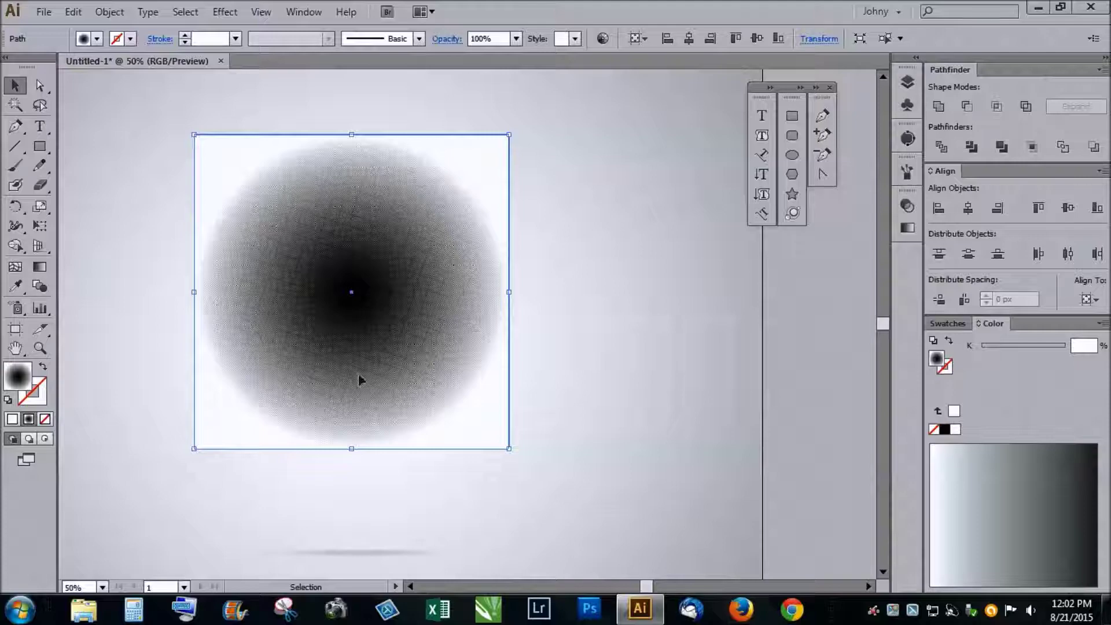
- Scale the halftone circle down around its centre to about 102.6 px, zooming in to check
drag(509, 134, 385, 260)
key(ctrl+equal)
key(ctrl+equal)
key(ctrl+equal)
key(ctrl+equal)
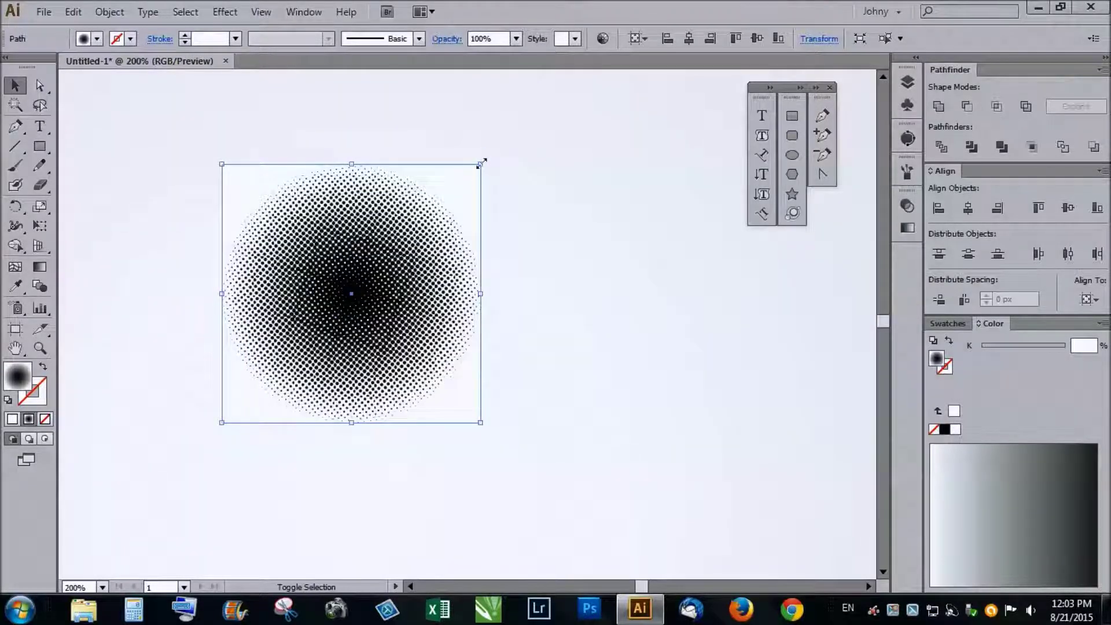
drag(519, 123, 460, 186)
scroll(325, 304, up, 3)
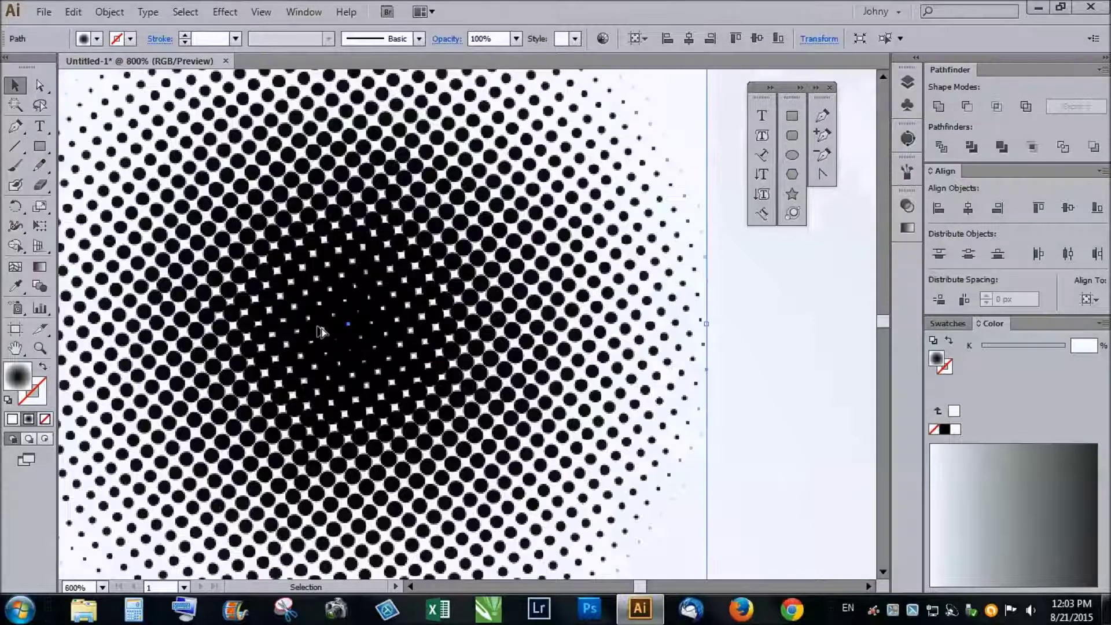
scroll(316, 436, up, 1)
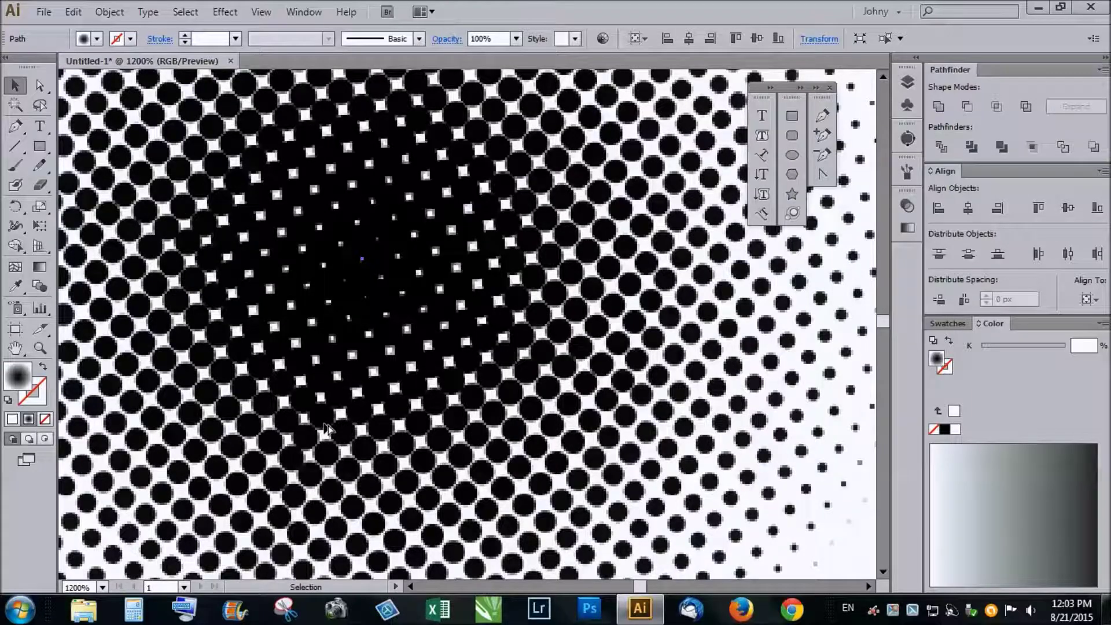
scroll(295, 418, down, 3)
scroll(455, 337, up, 3)
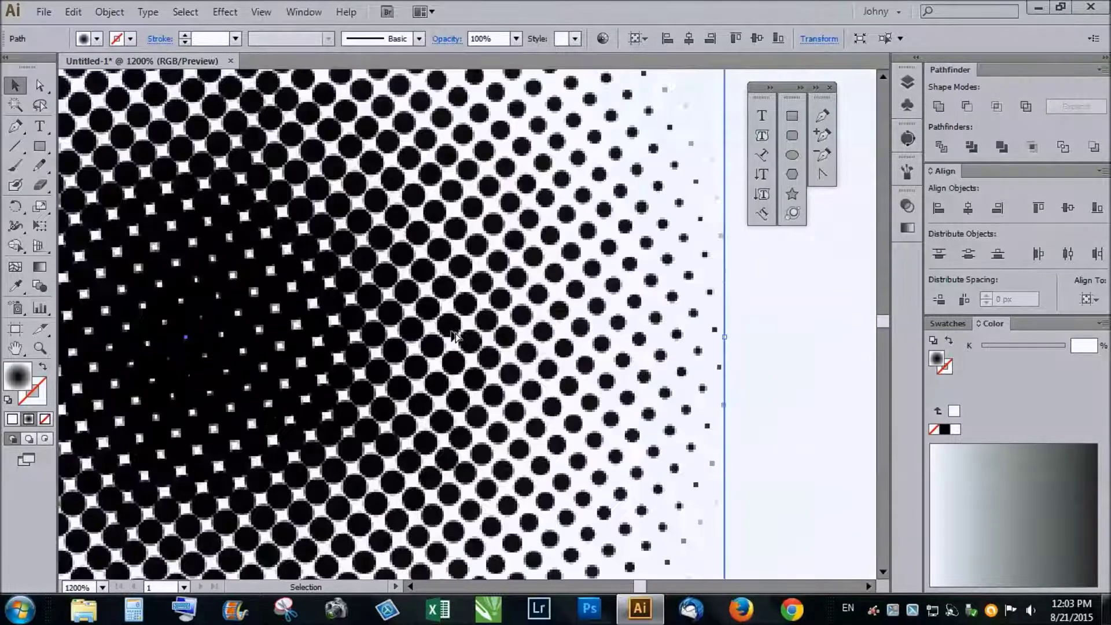
scroll(454, 337, down, 4)
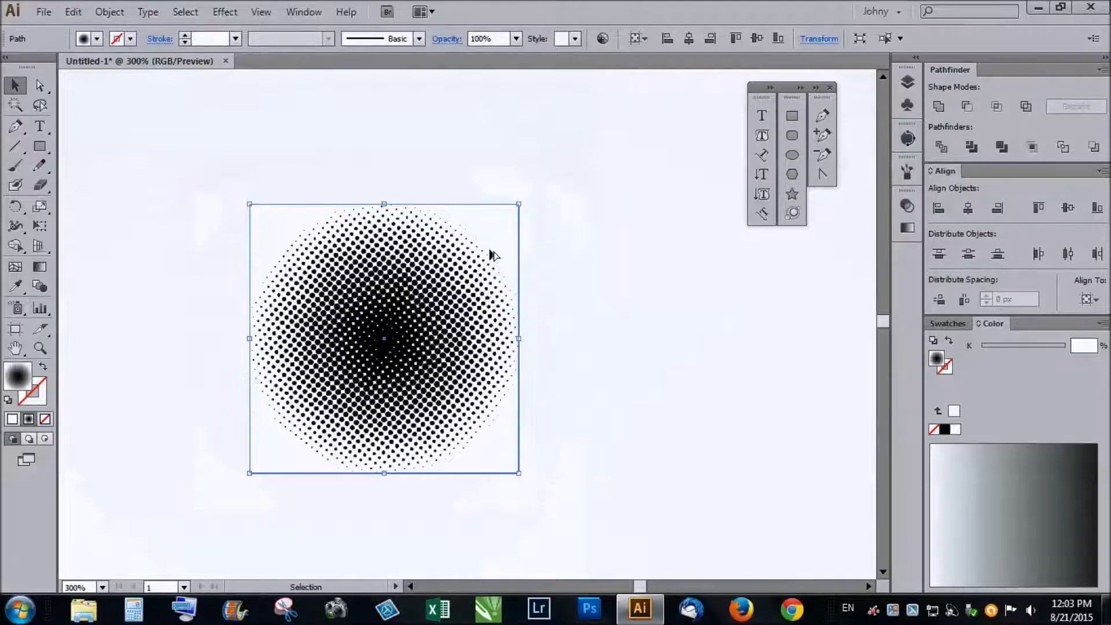
drag(519, 205, 514, 216)
- Briefly open and close the Image Trace panel, then bring up the Object menu
scroll(404, 376, up, 1)
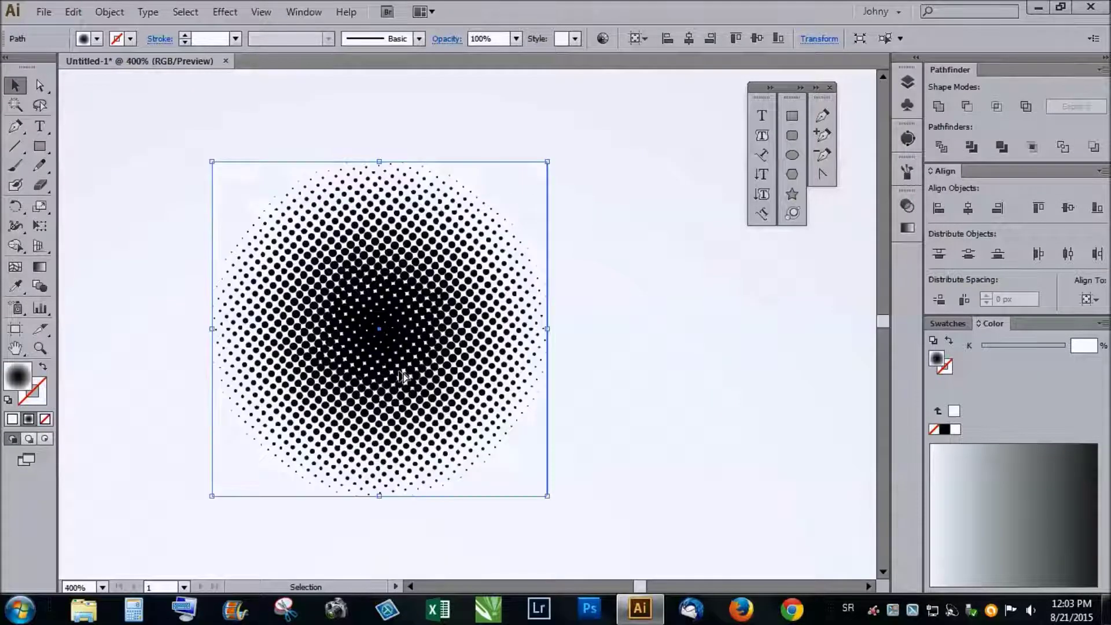
click(907, 138)
click(359, 234)
click(110, 11)
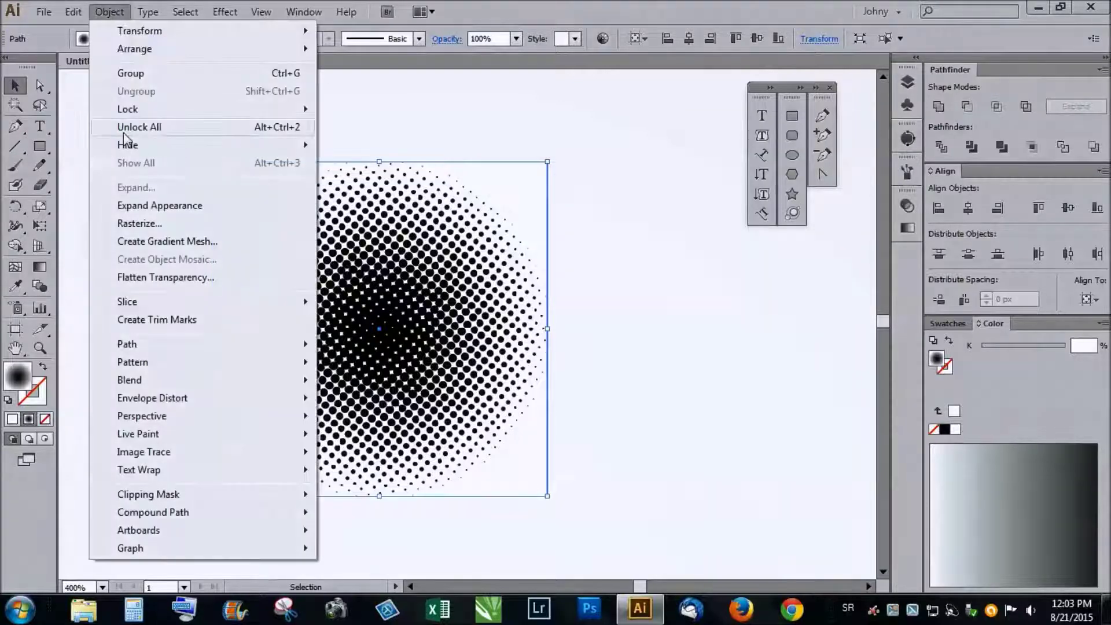
- Expand the halftone effect and image-trace it with the Grayscale preset
click(148, 206)
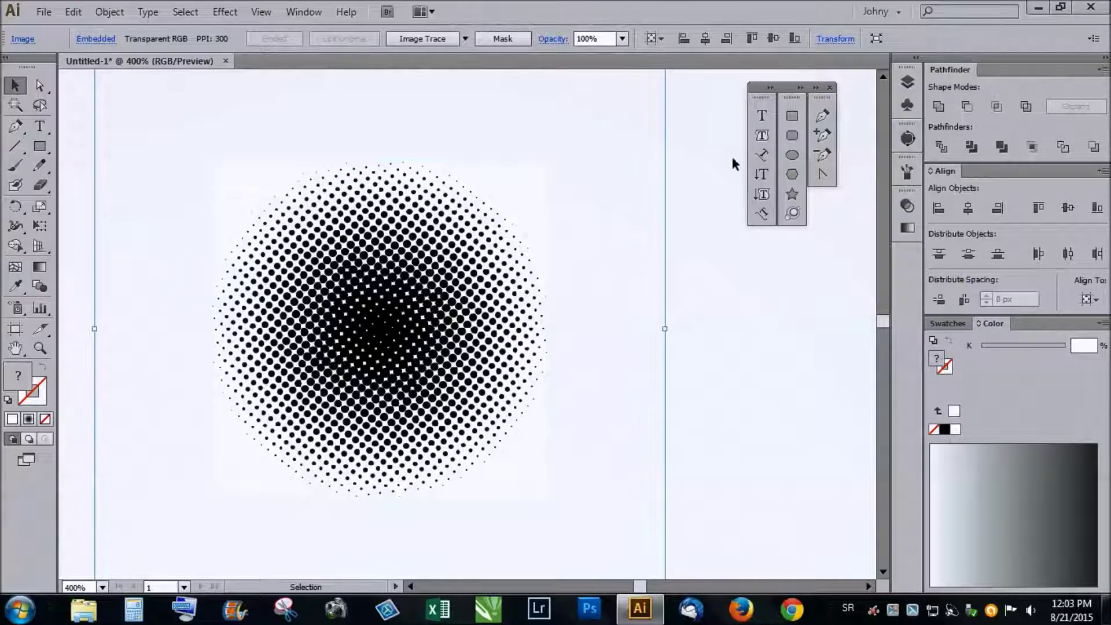
click(908, 138)
click(822, 149)
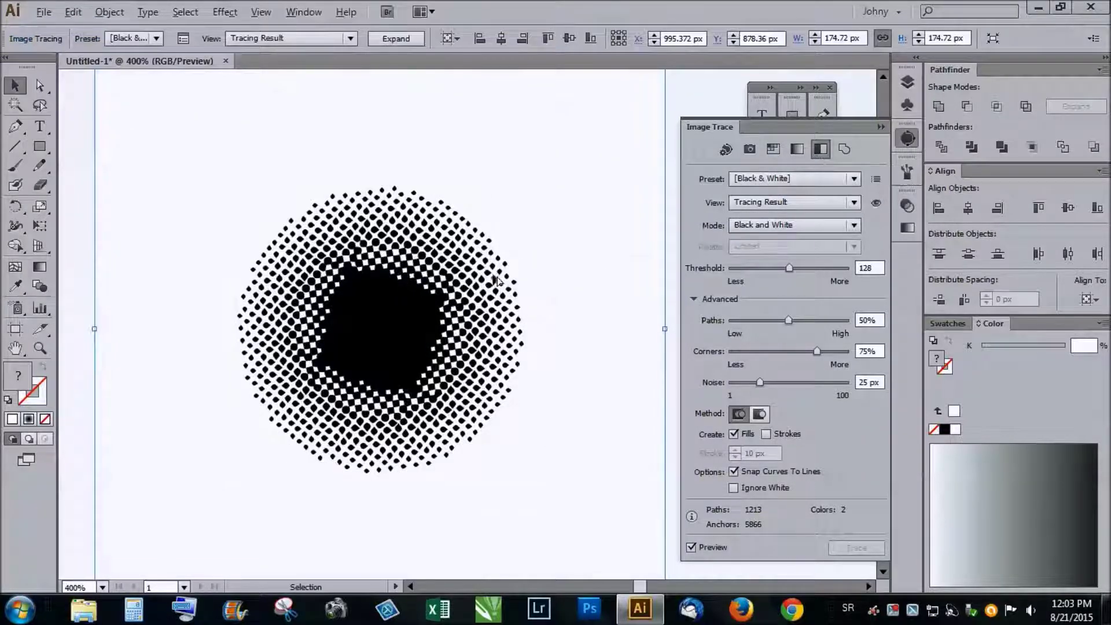
click(797, 149)
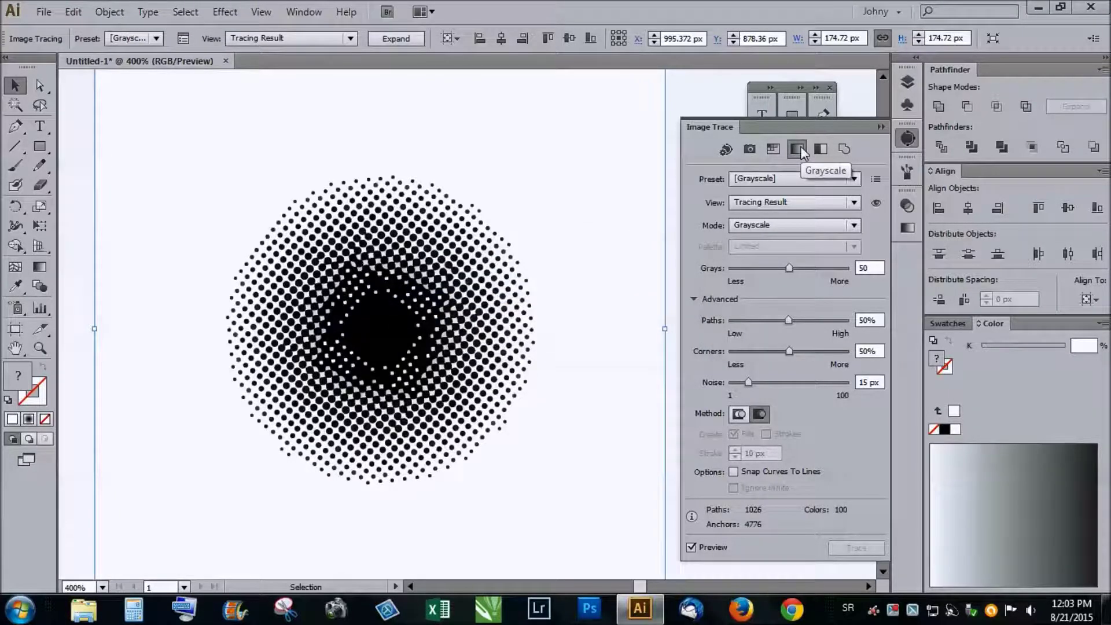
- Reduce the trace to 6 grays and lower the noise to 1 px
scroll(399, 388, up, 2)
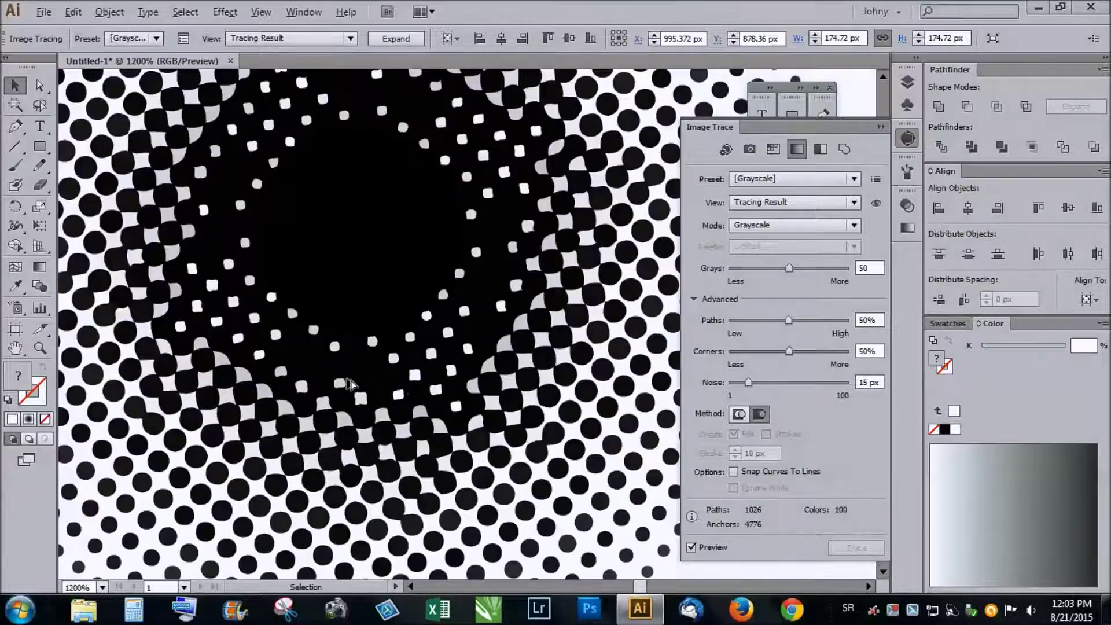
scroll(212, 339, up, 2)
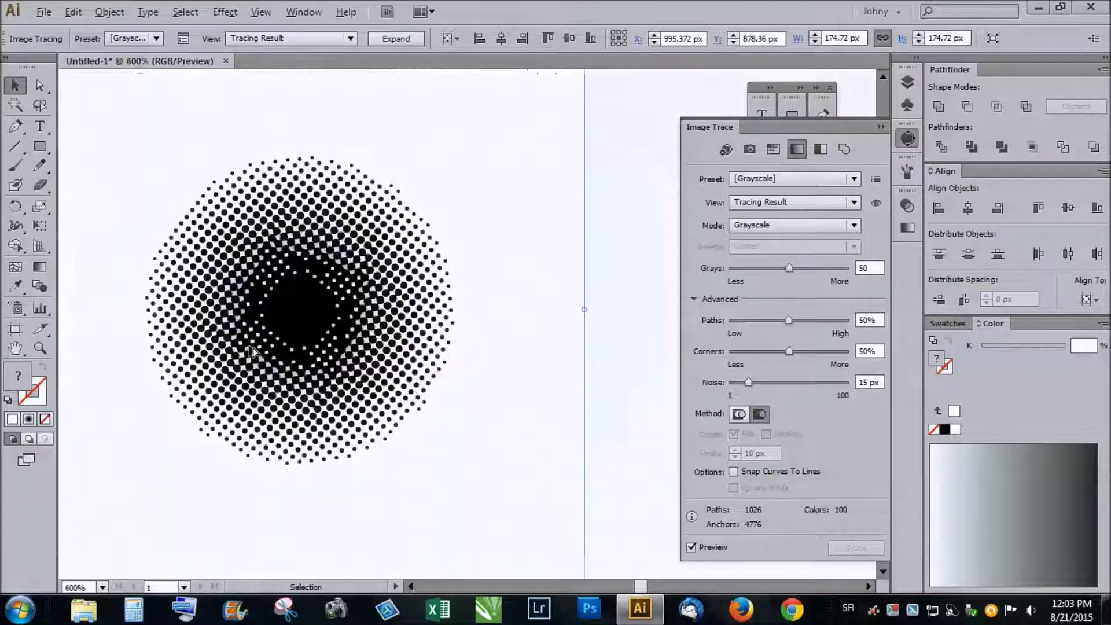
scroll(212, 338, up, 2)
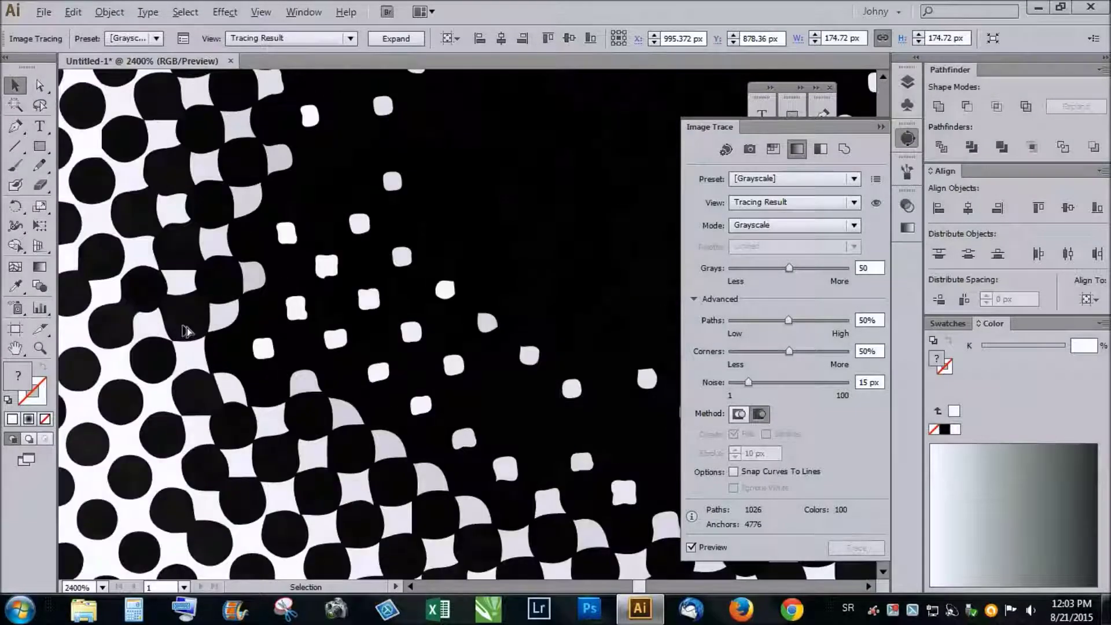
scroll(185, 331, down, 3)
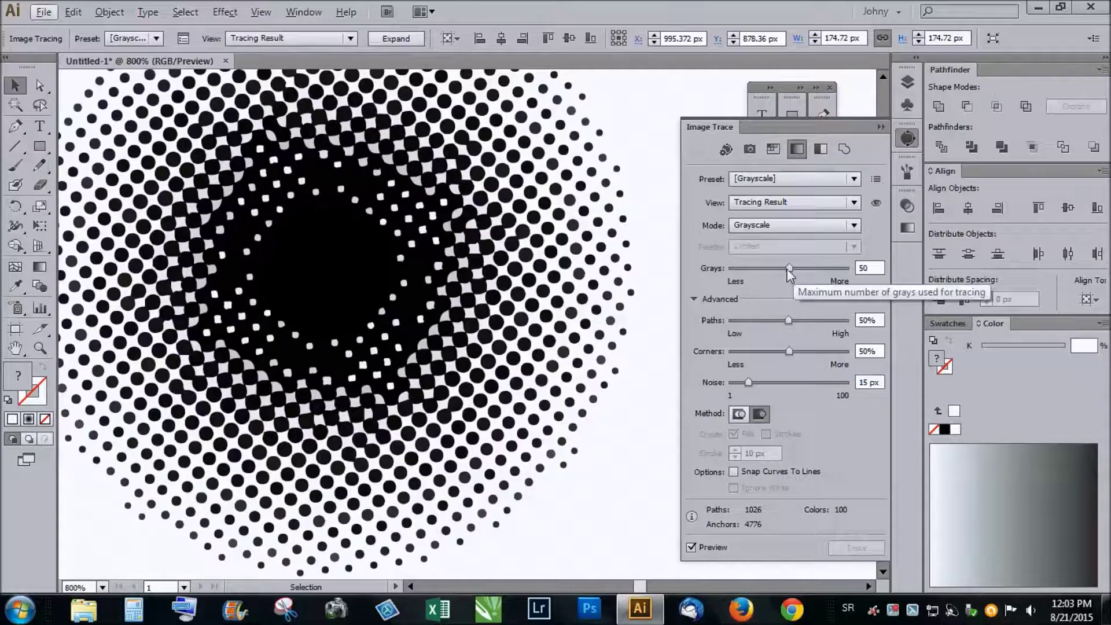
drag(790, 269, 743, 270)
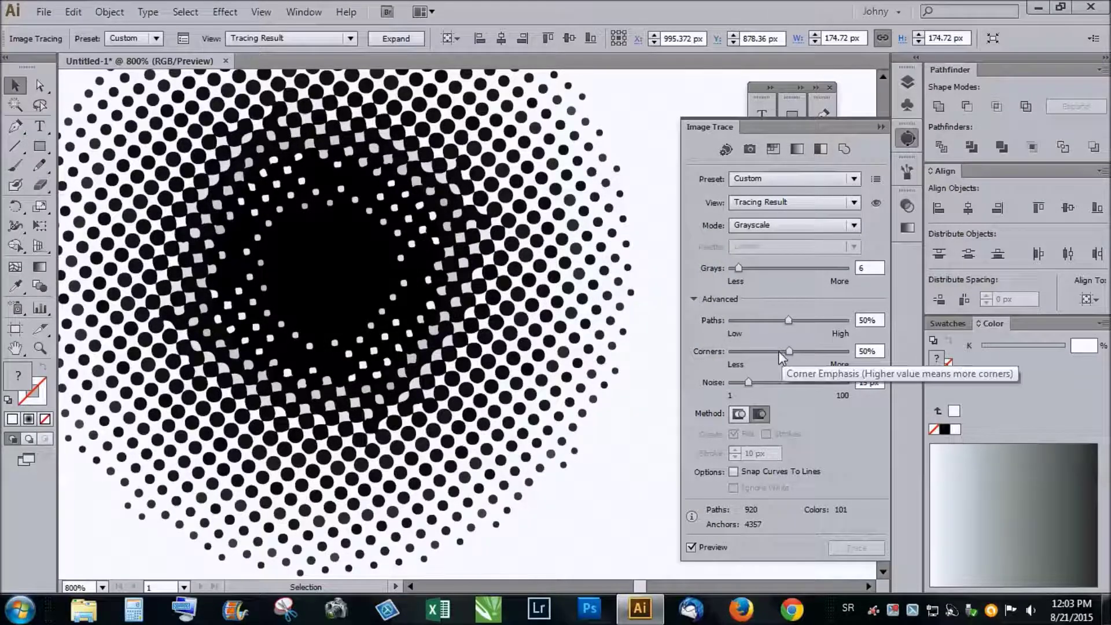
drag(749, 382, 732, 383)
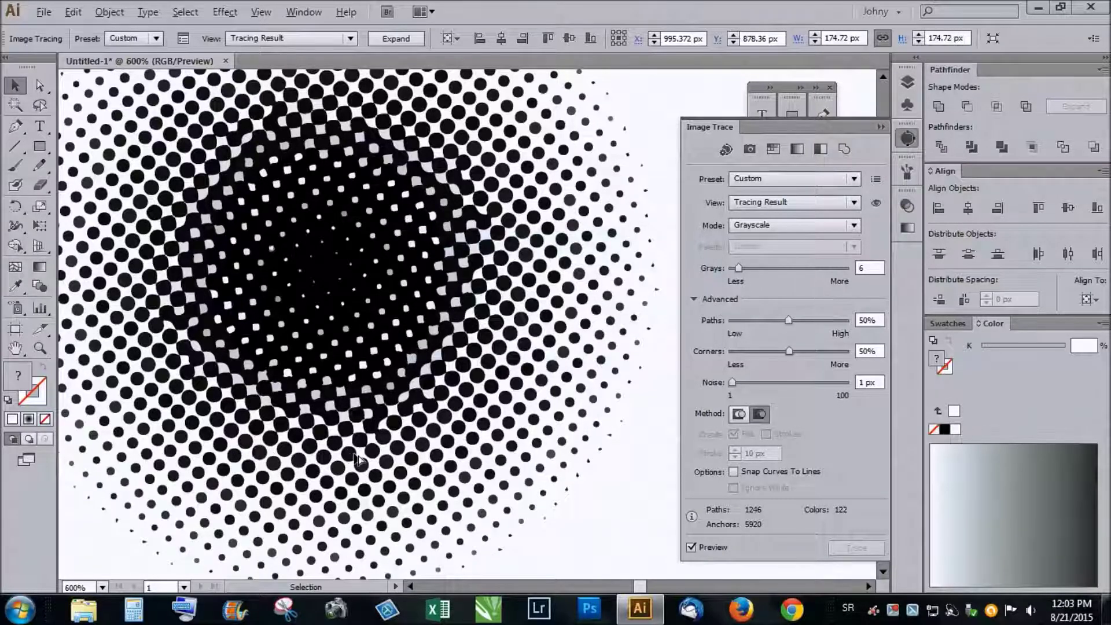
alt+scroll(353, 457, down, 2)
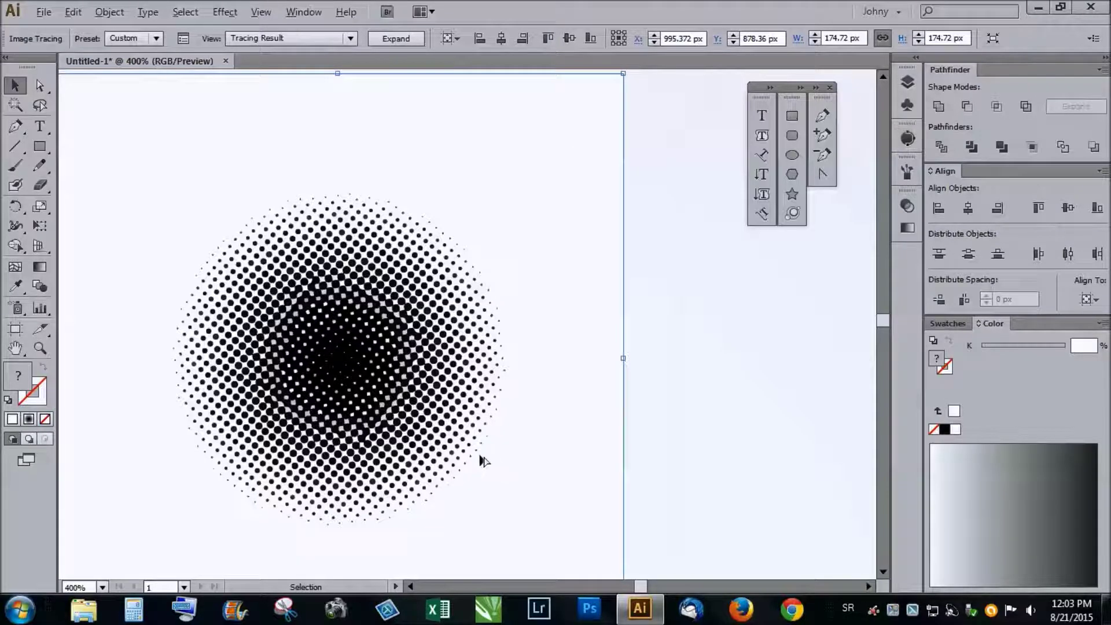
- Delete the traced halftone sphere and zoom out to view the gray gradient backdrop
alt+scroll(355, 396, up, 1)
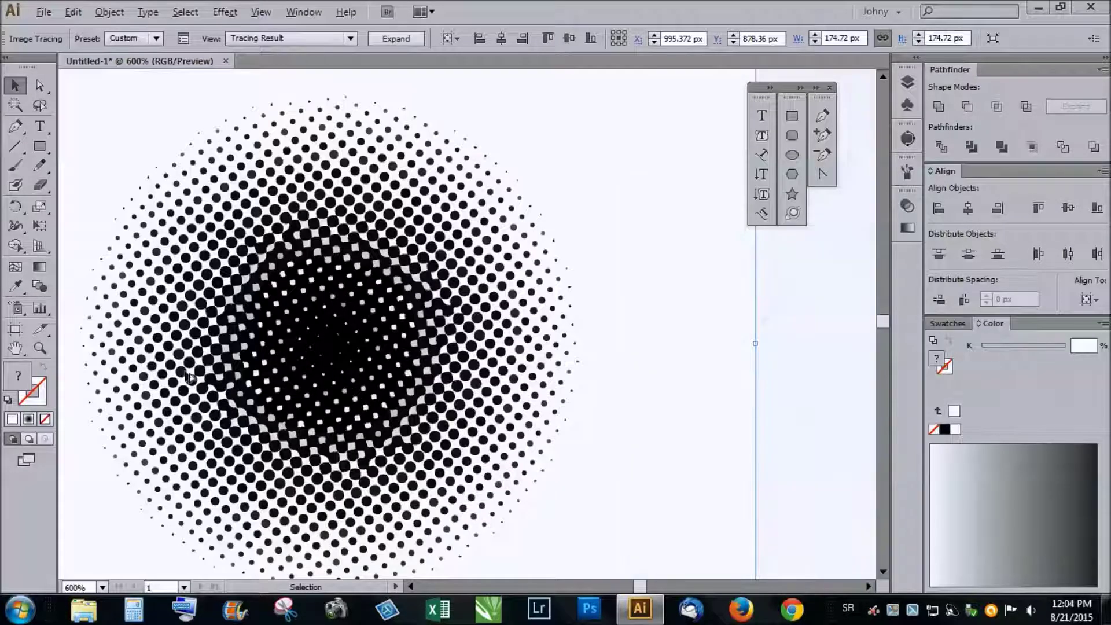
alt+scroll(290, 342, down, 2)
alt+scroll(290, 342, up, 1)
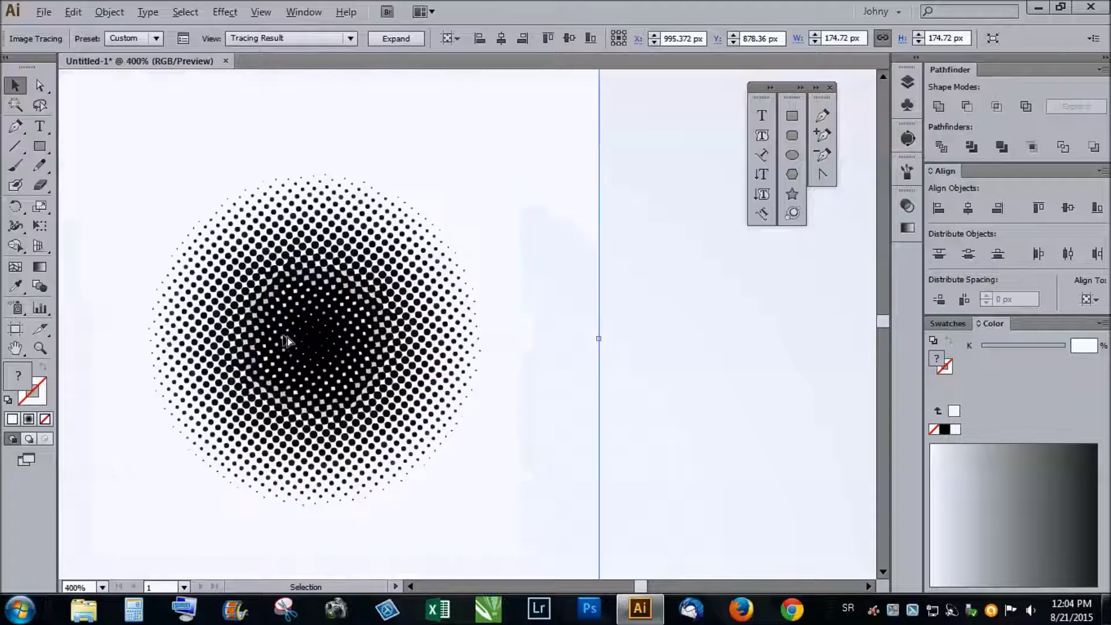
alt+scroll(263, 375, up, 1)
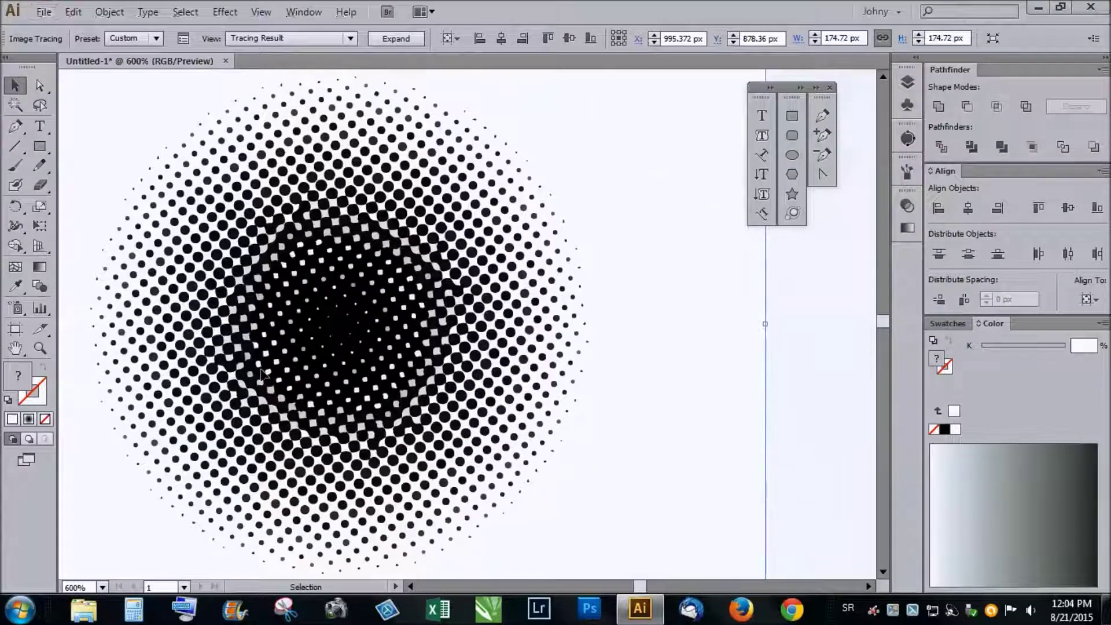
key(Delete)
alt+scroll(285, 339, down, 7)
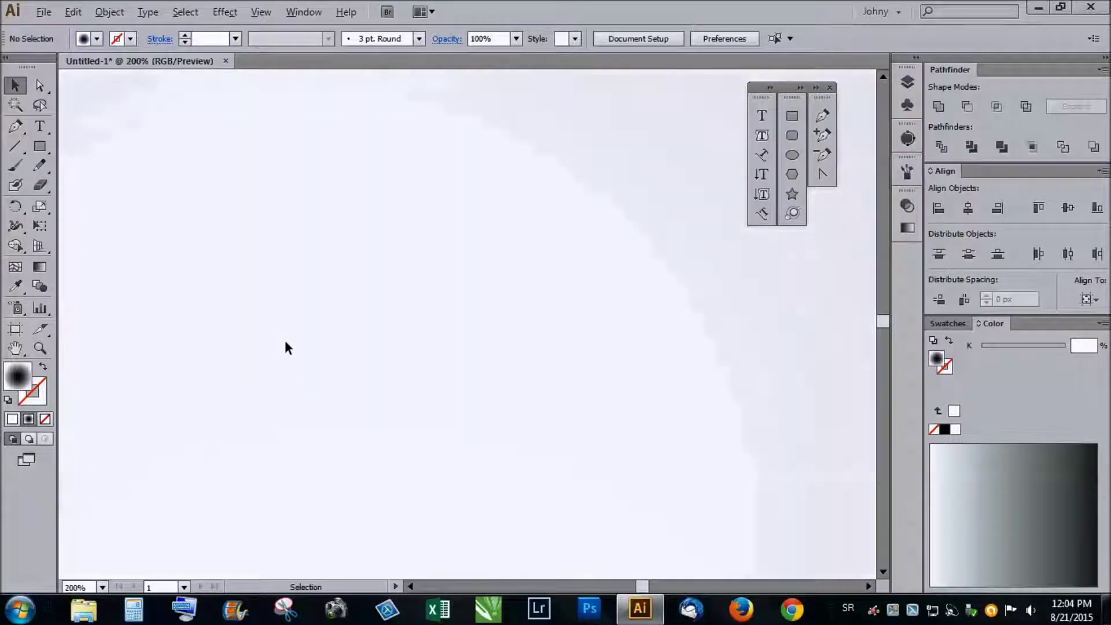
alt+scroll(296, 353, down, 2)
alt+scroll(309, 370, up, 1)
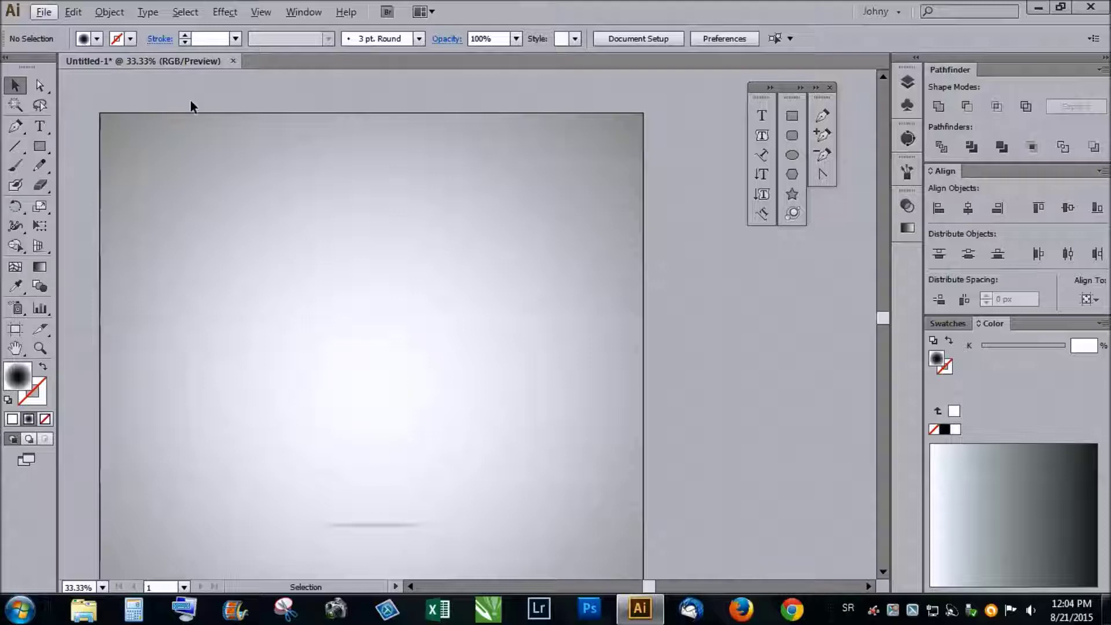
- Draw a small circle above the artboard centre and fill it black
click(792, 154)
mouse_move(405, 319)
mouse_down()
mouse_move(398, 330)
mouse_move(398, 311)
mouse_move(421, 332)
mouse_up()
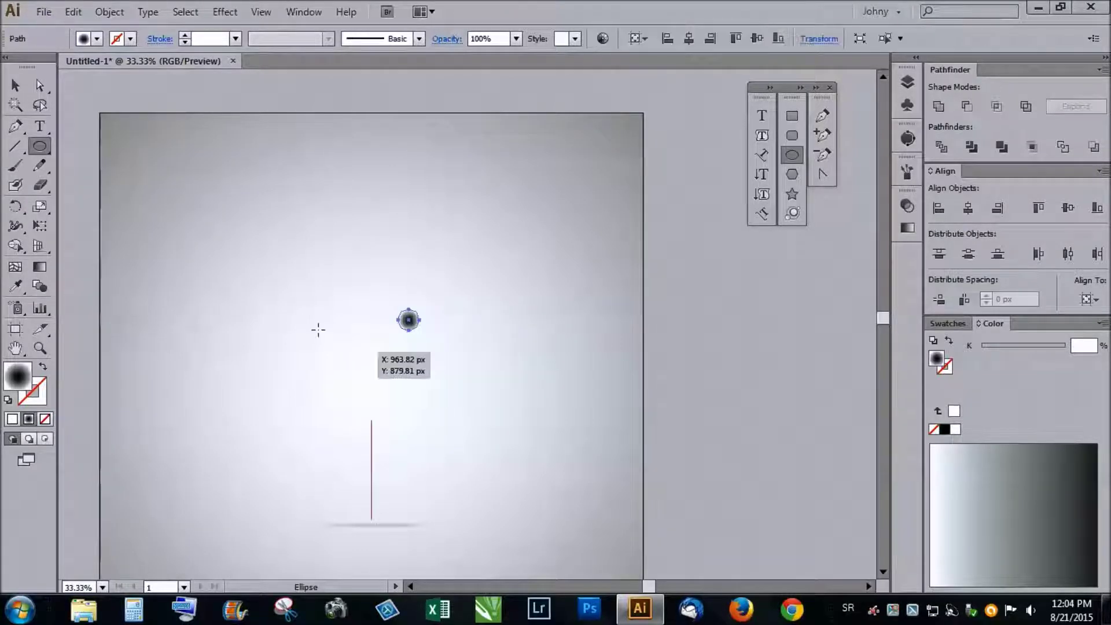
key(v)
click(944, 429)
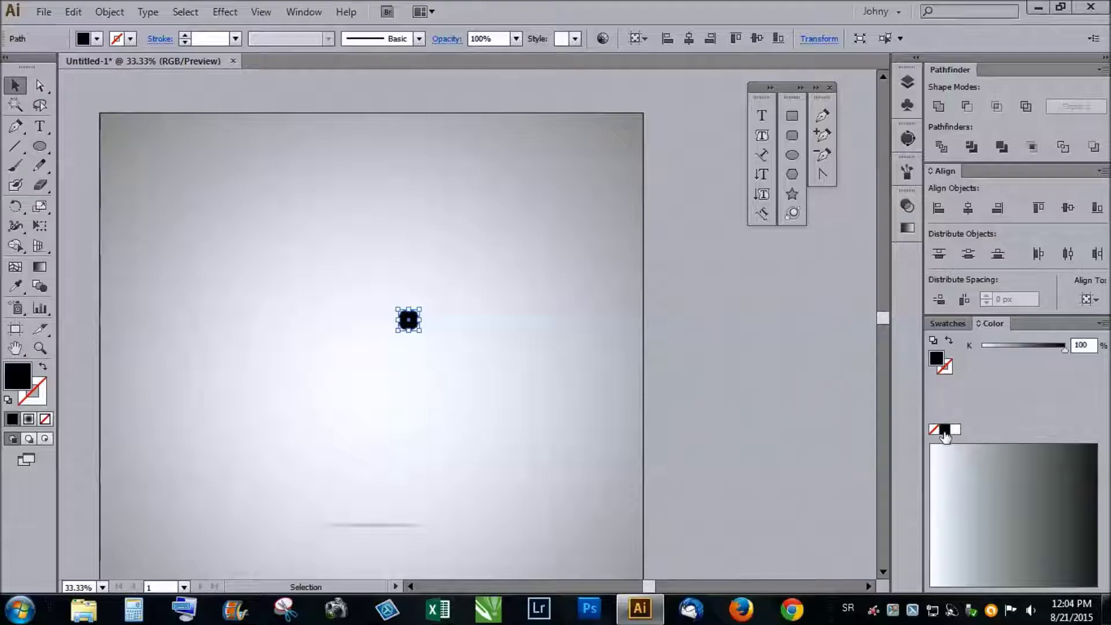
- Copy the circle straight across to the left and shrink the copy to a tiny dot
scroll(405, 362, up, 1)
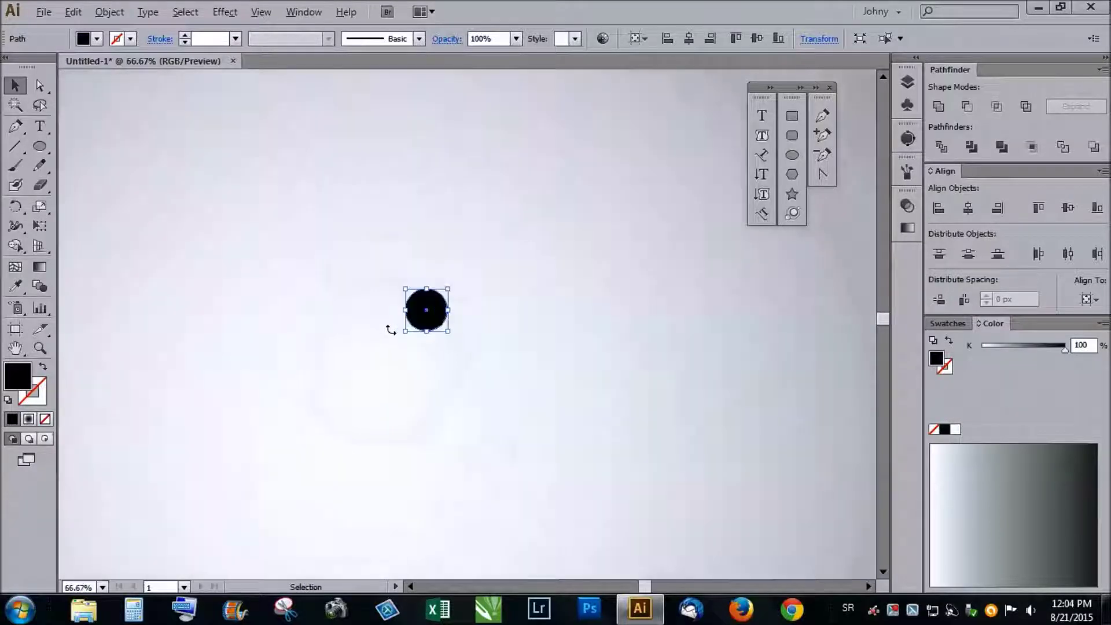
scroll(432, 352, down, 1)
scroll(410, 342, up, 2)
scroll(737, 404, down, 1)
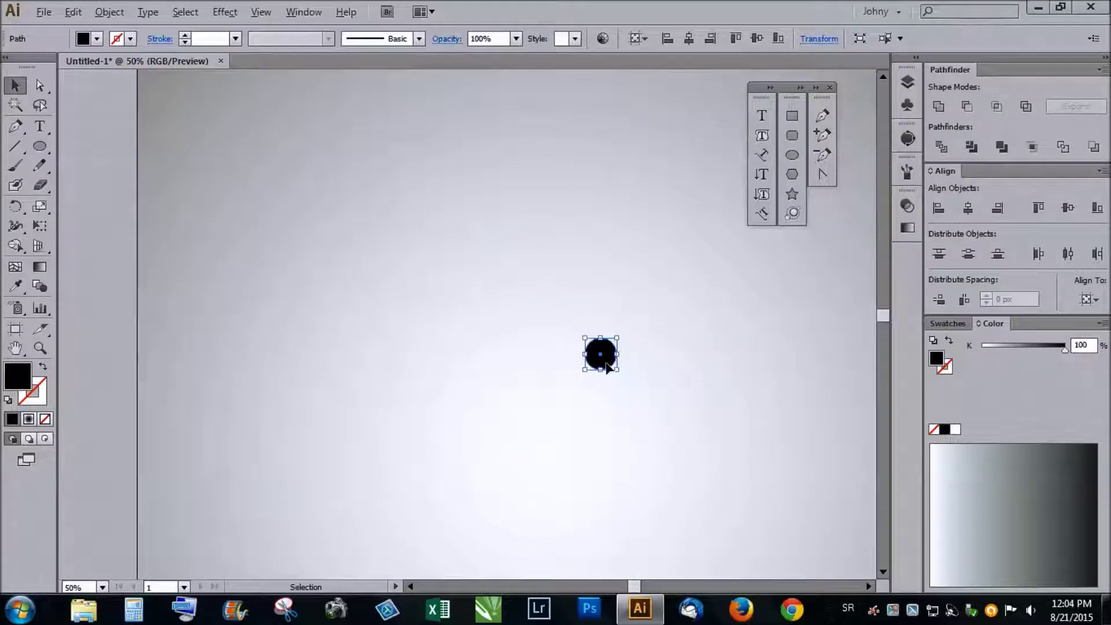
drag(611, 361, 176, 357)
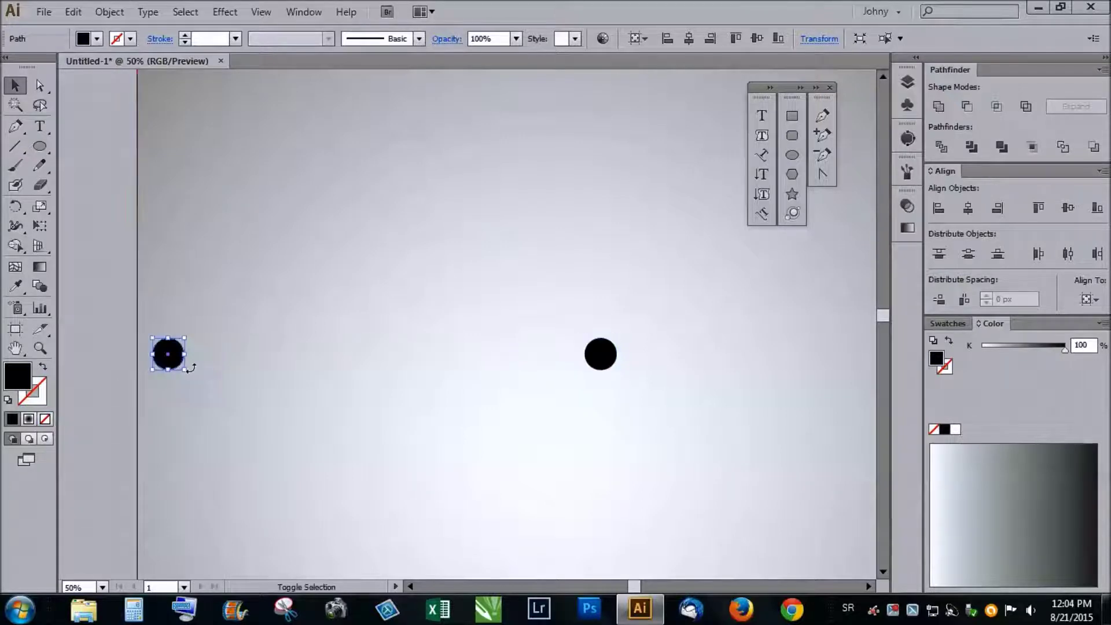
scroll(171, 355, up, 1)
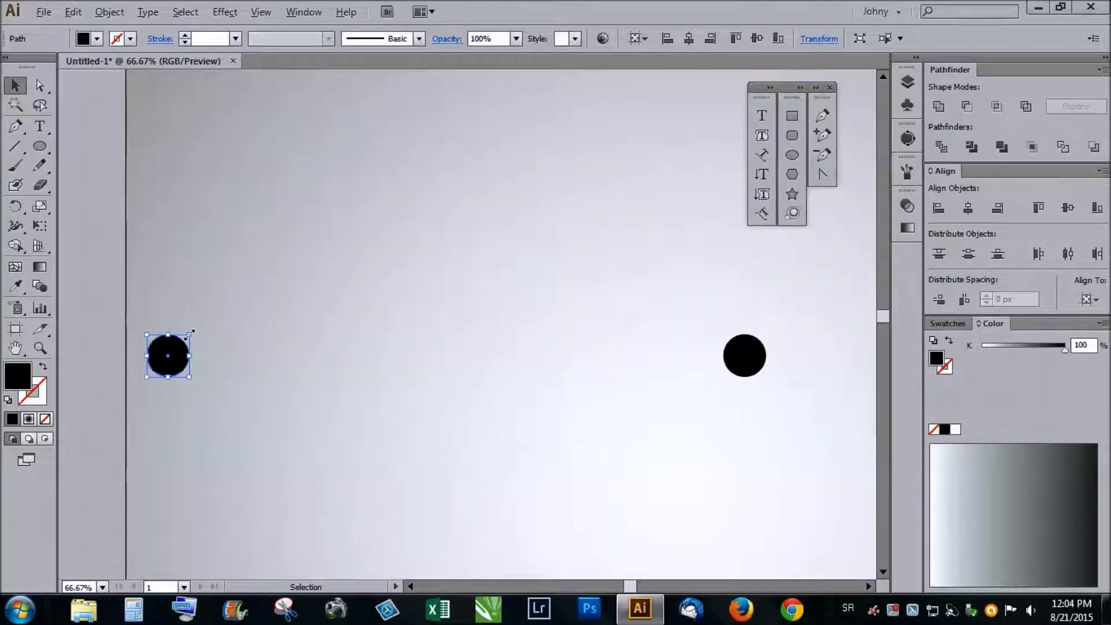
drag(191, 335, 189, 350)
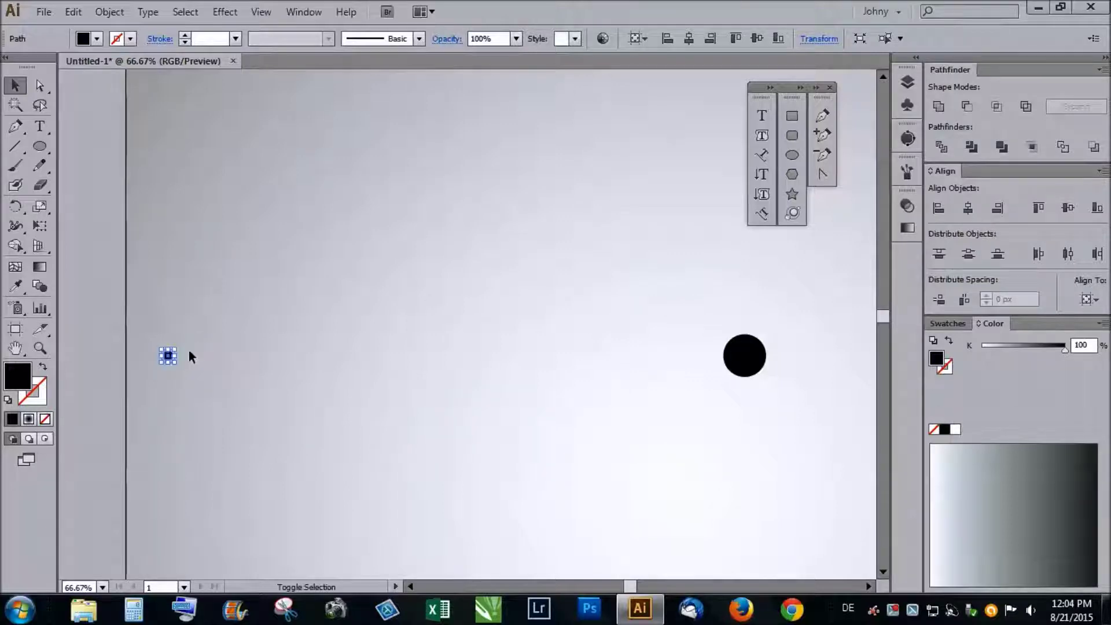
click(238, 367)
- Marquee-select the large circle
scroll(178, 375, down, 1)
scroll(179, 375, down, 1)
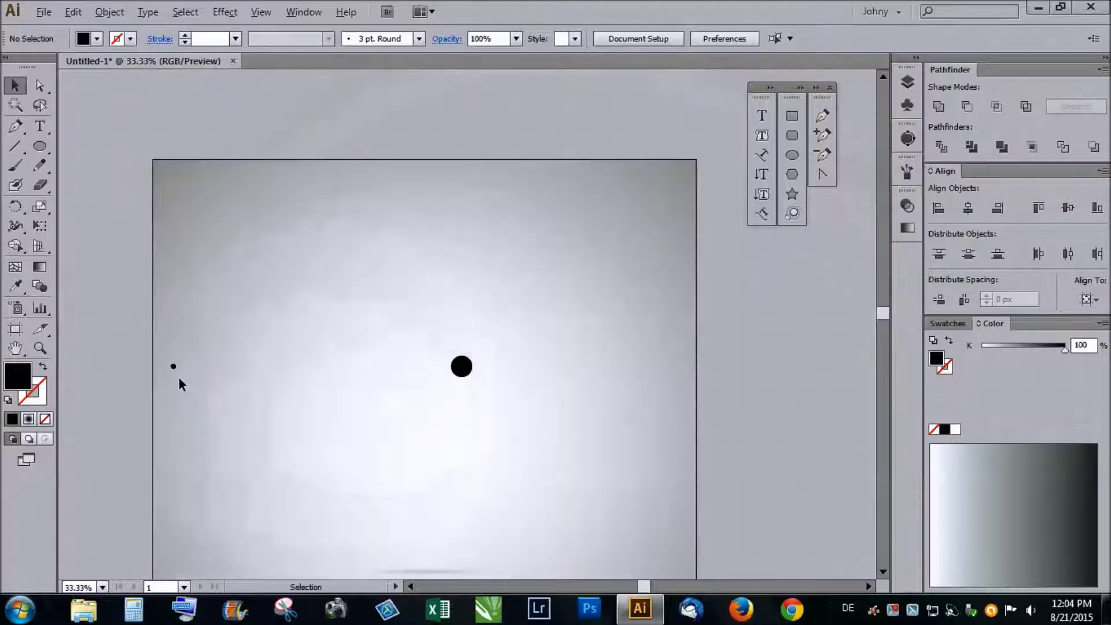
scroll(158, 364, up, 2)
scroll(153, 371, down, 1)
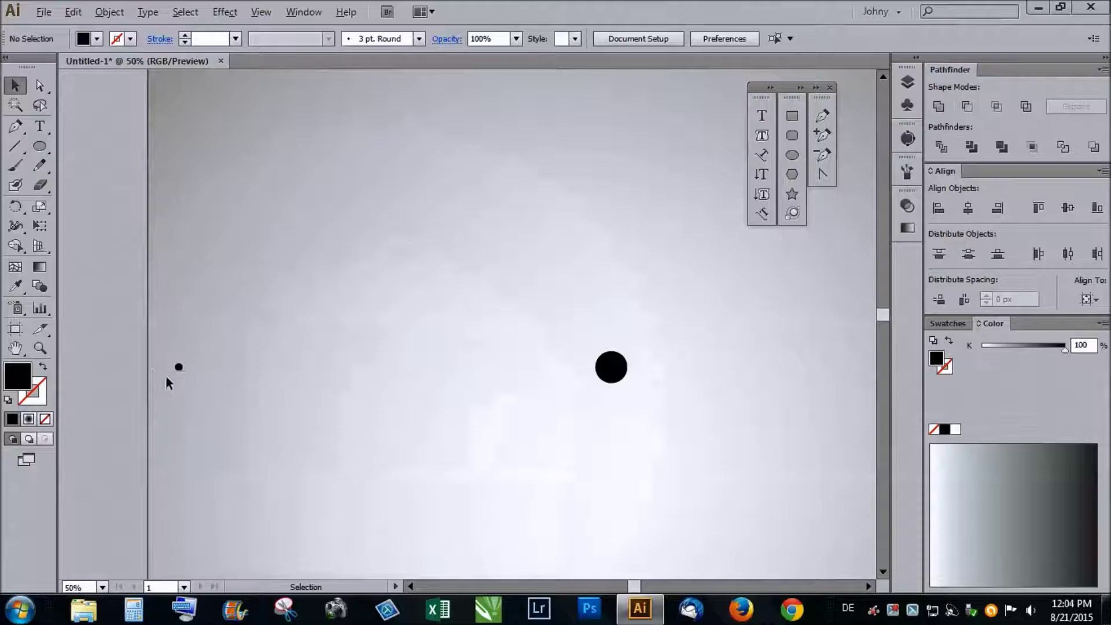
scroll(185, 379, up, 1)
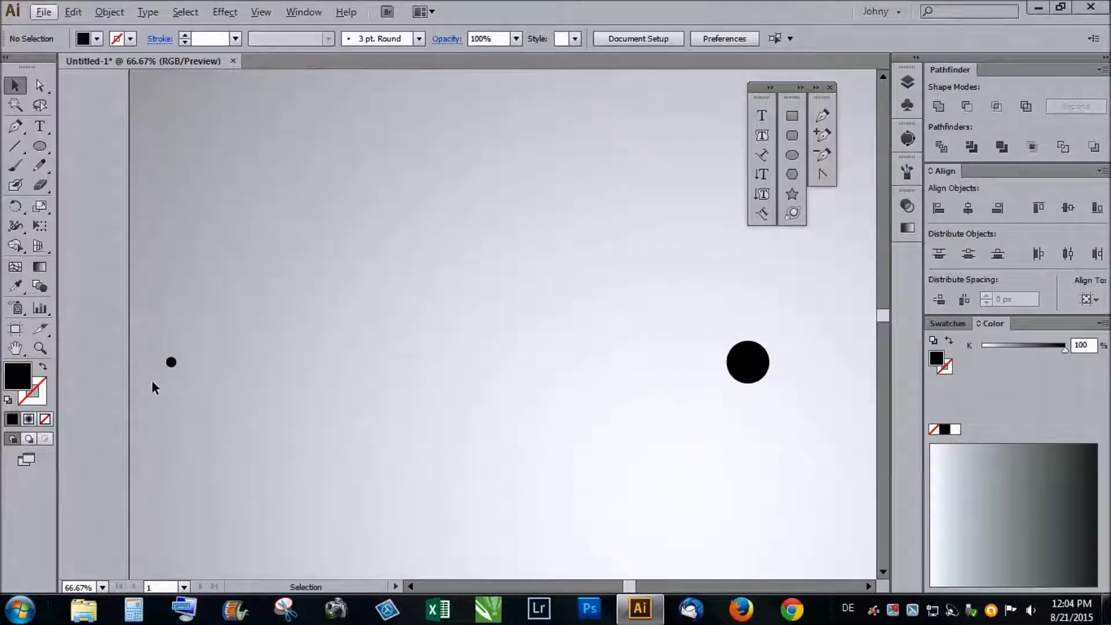
drag(789, 422, 218, 305)
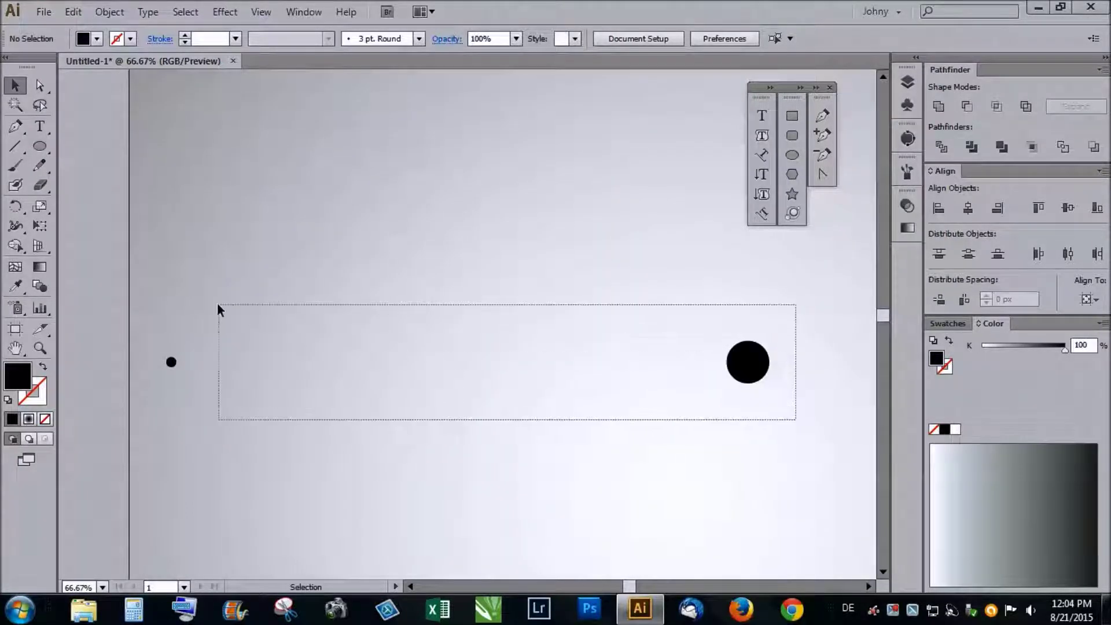
- Set Blend Options to Specified Steps with 10 steps
click(110, 14)
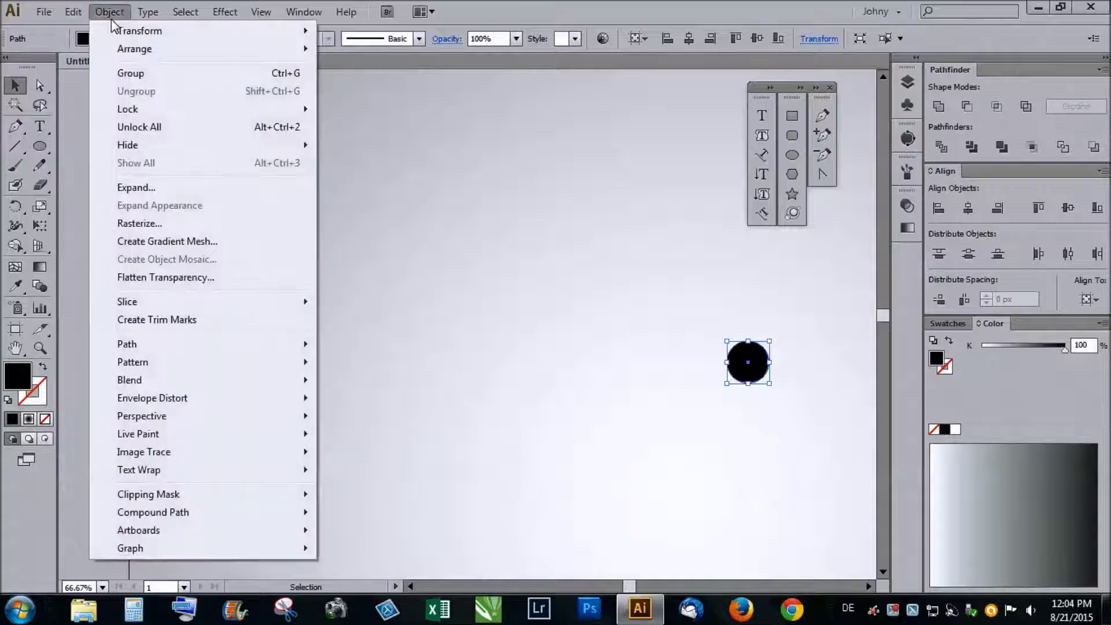
mouse_move(139, 379)
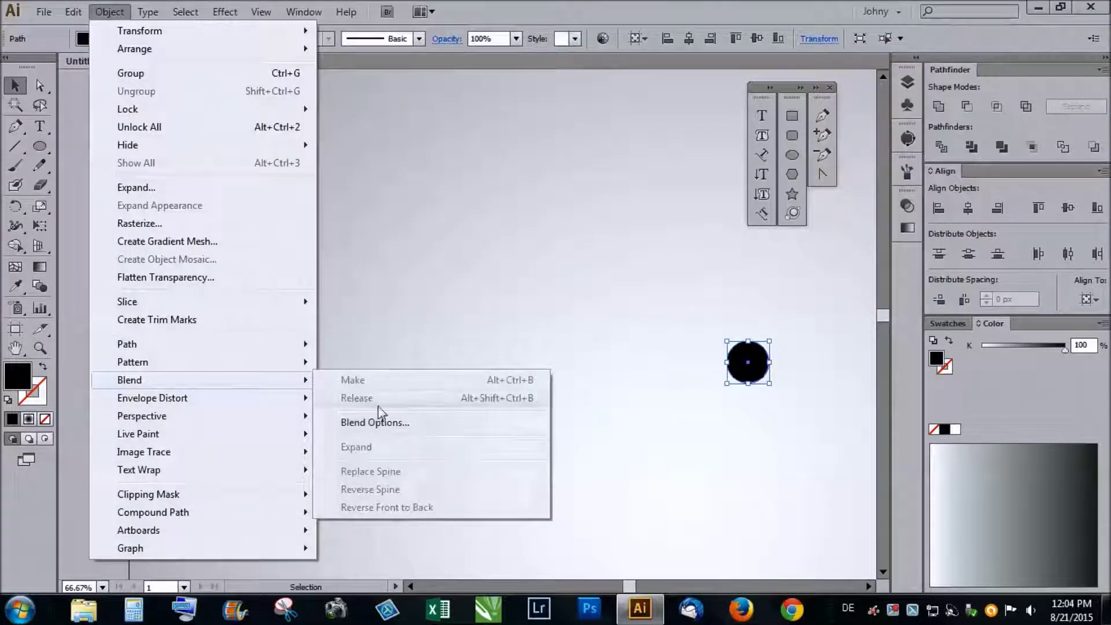
click(369, 425)
click(523, 264)
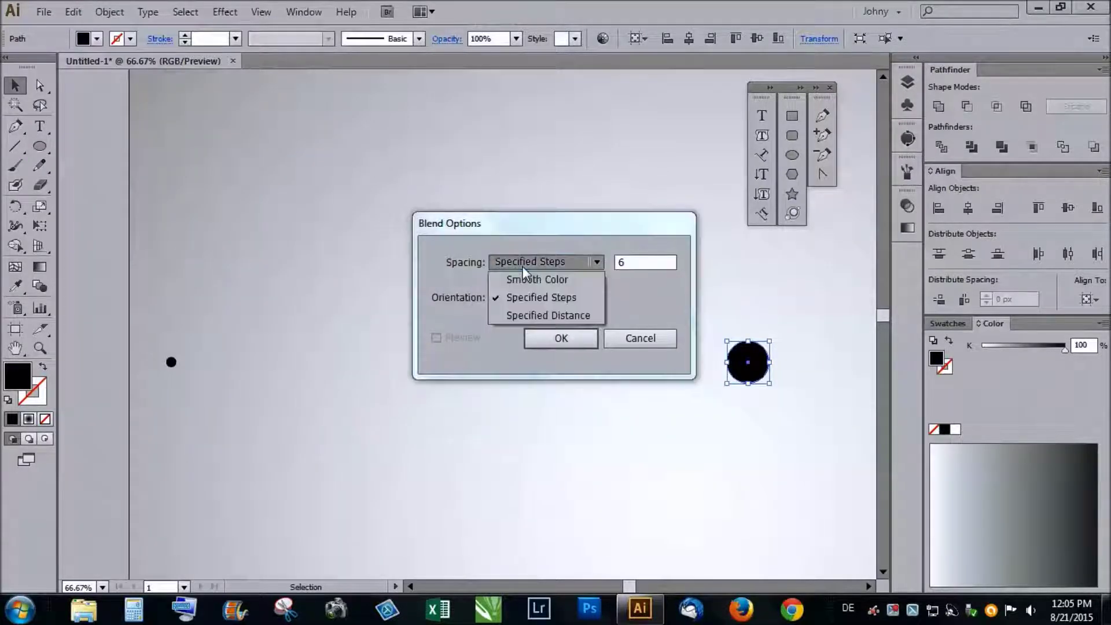
click(529, 302)
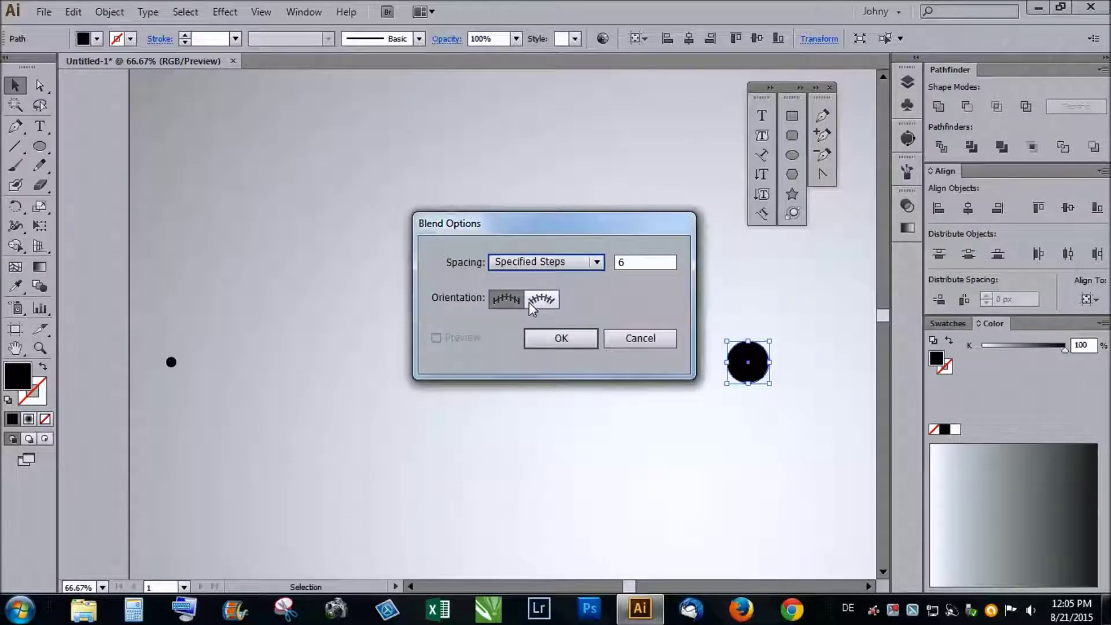
click(626, 265)
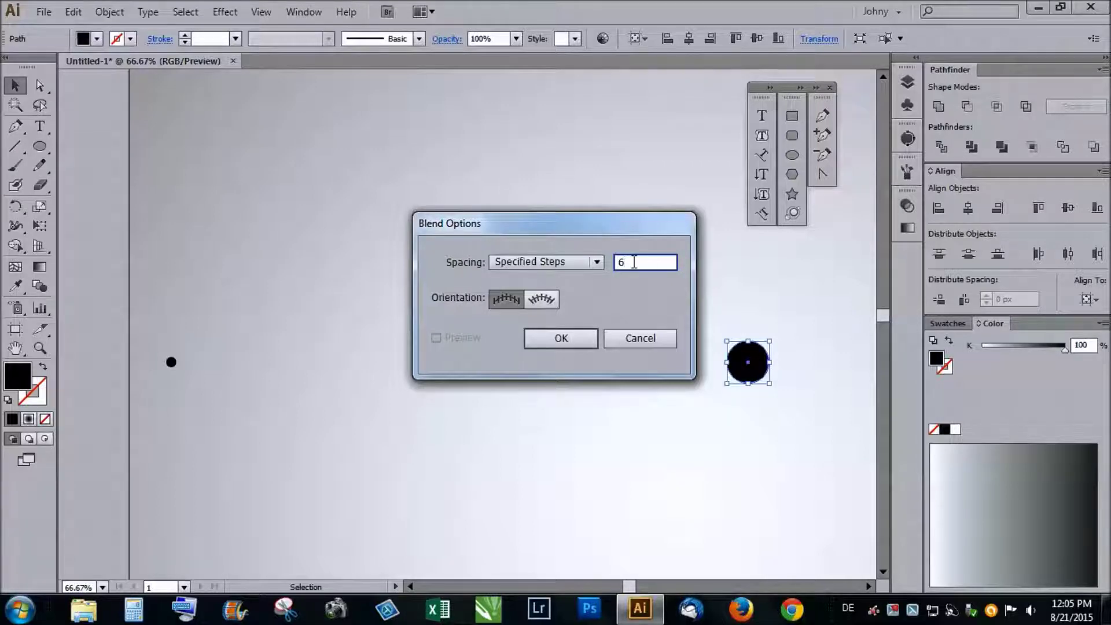
drag(631, 262, 620, 266)
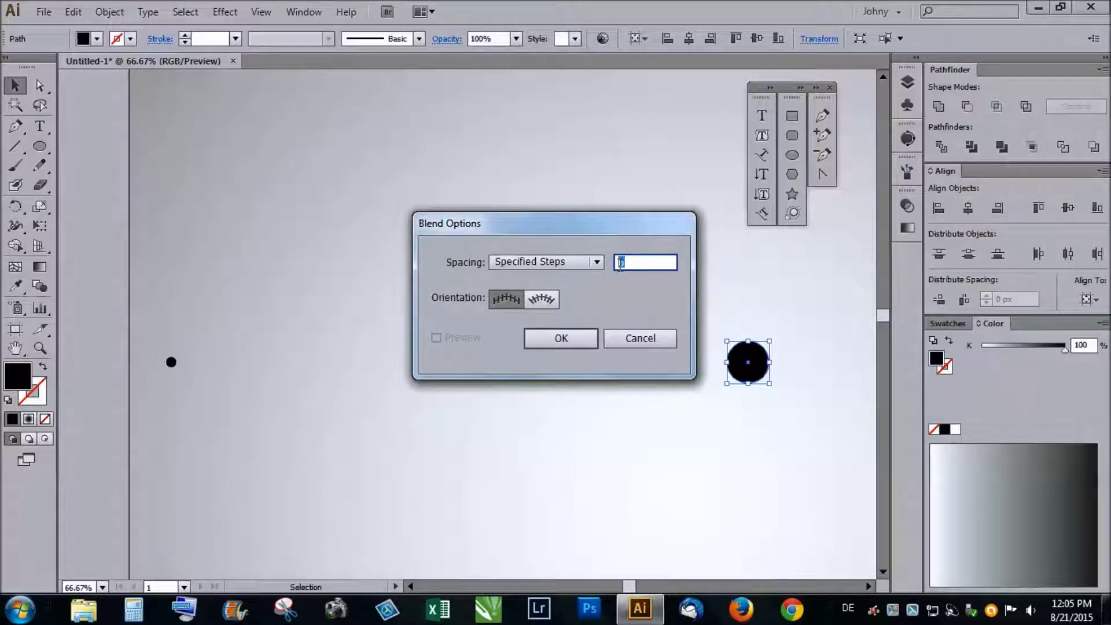
text(10)
click(572, 336)
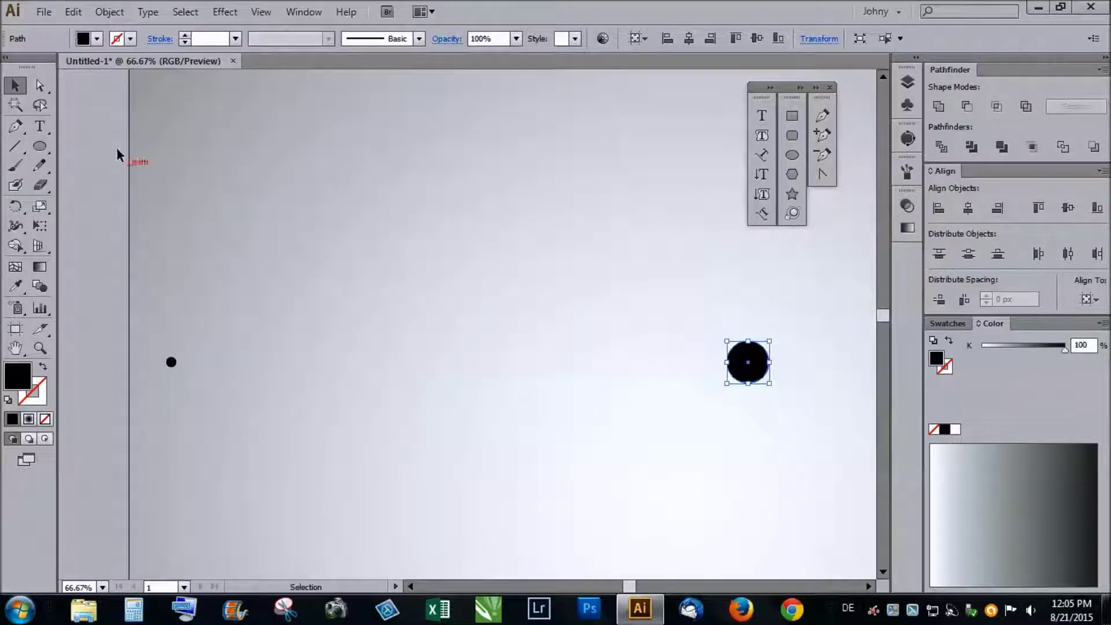
- Select the dot and the large circle and make a blend between them
drag(113, 292, 789, 467)
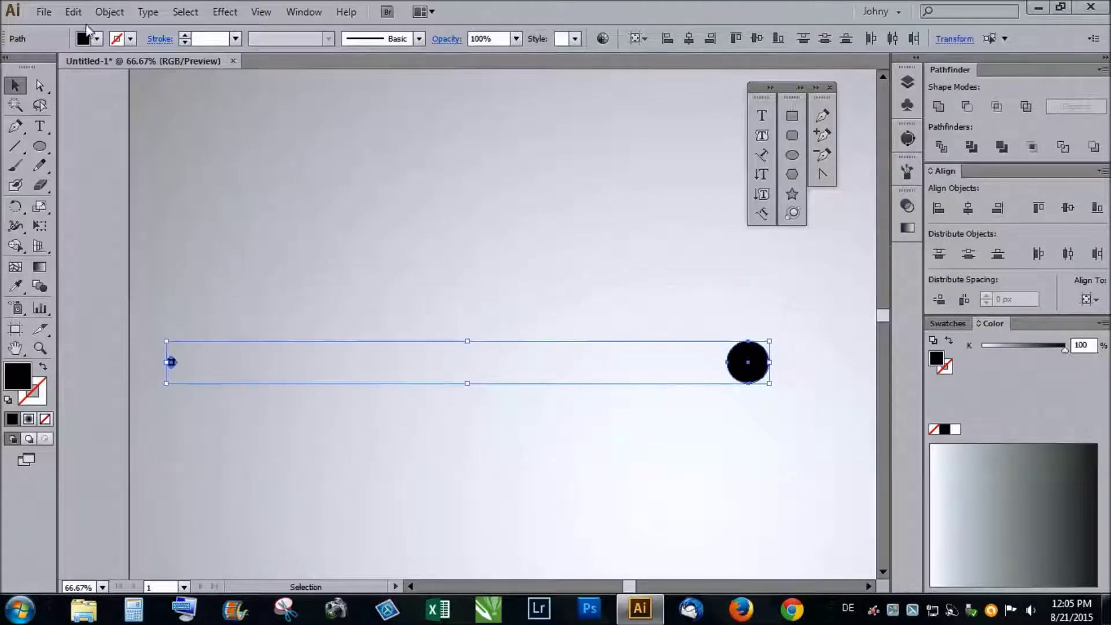
click(109, 12)
mouse_move(134, 380)
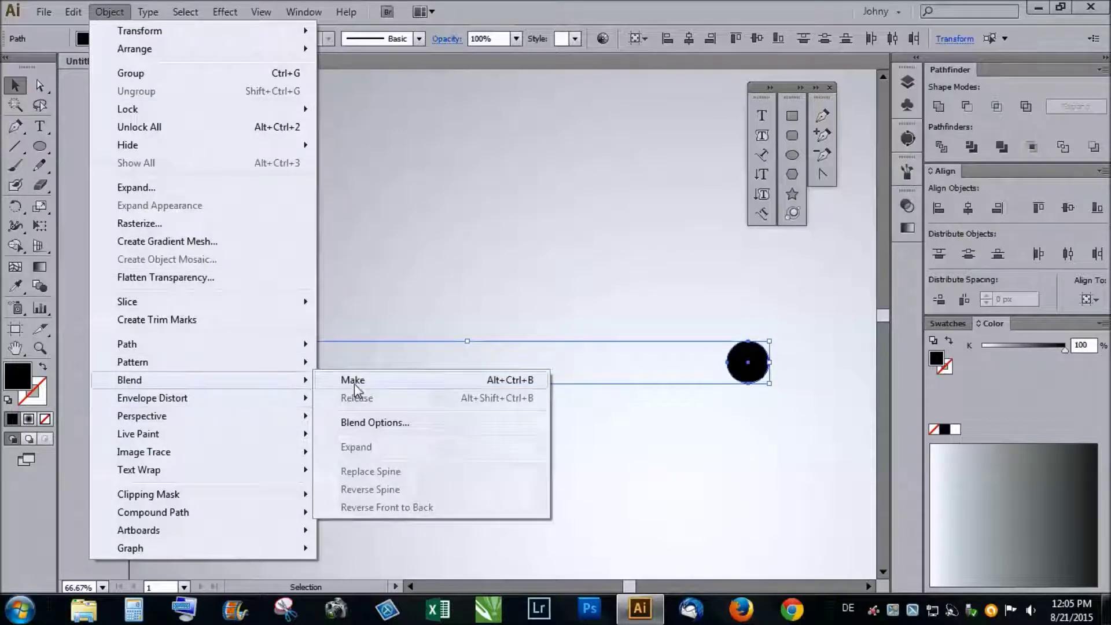
click(354, 382)
click(374, 440)
scroll(292, 401, down, 3)
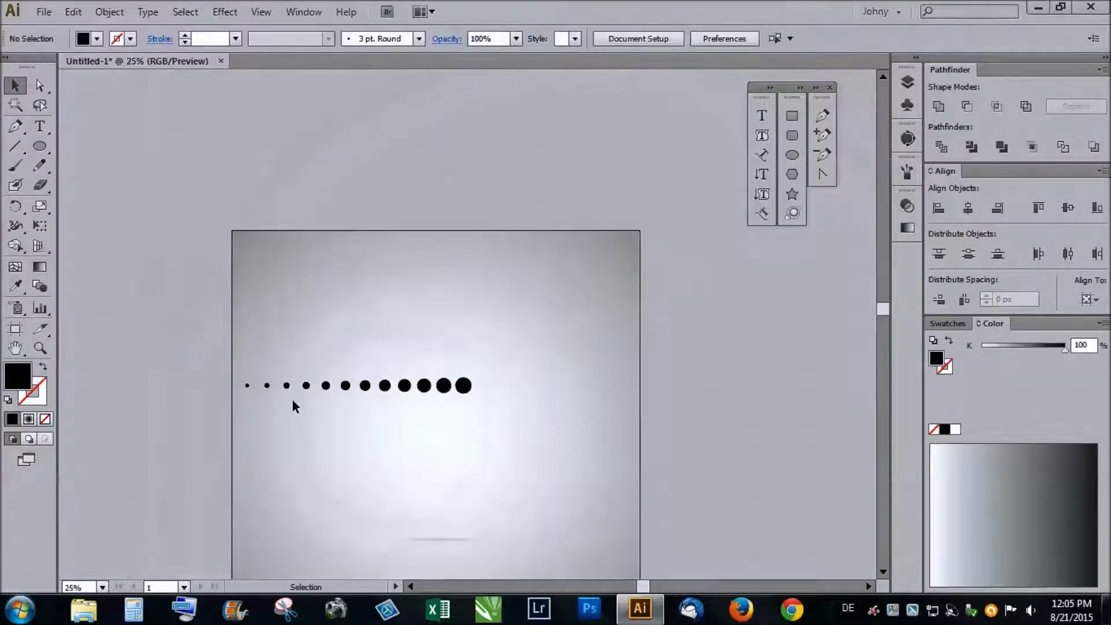
- Select the graduated dot row and move it up to the top of the artboard
scroll(292, 399, up, 2)
scroll(145, 357, down, 1)
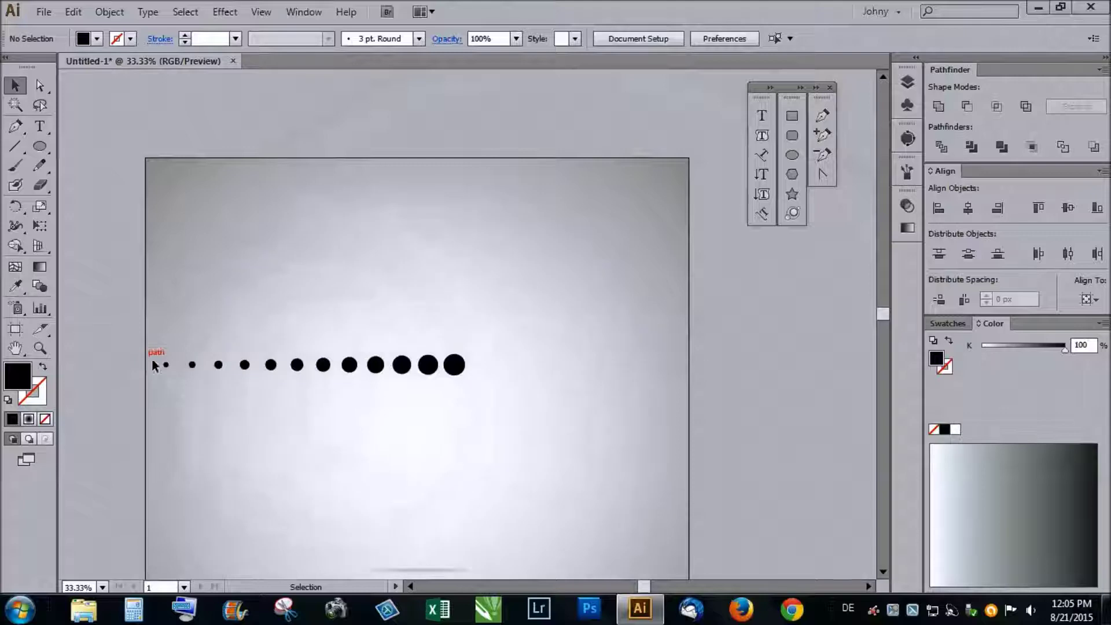
scroll(220, 364, up, 1)
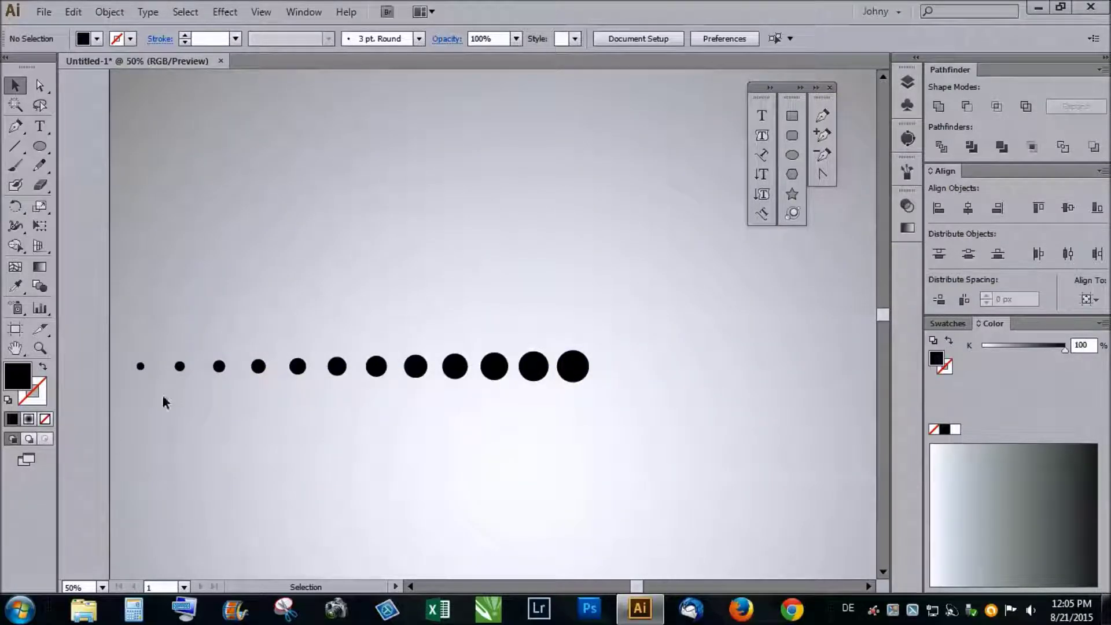
key(alt)
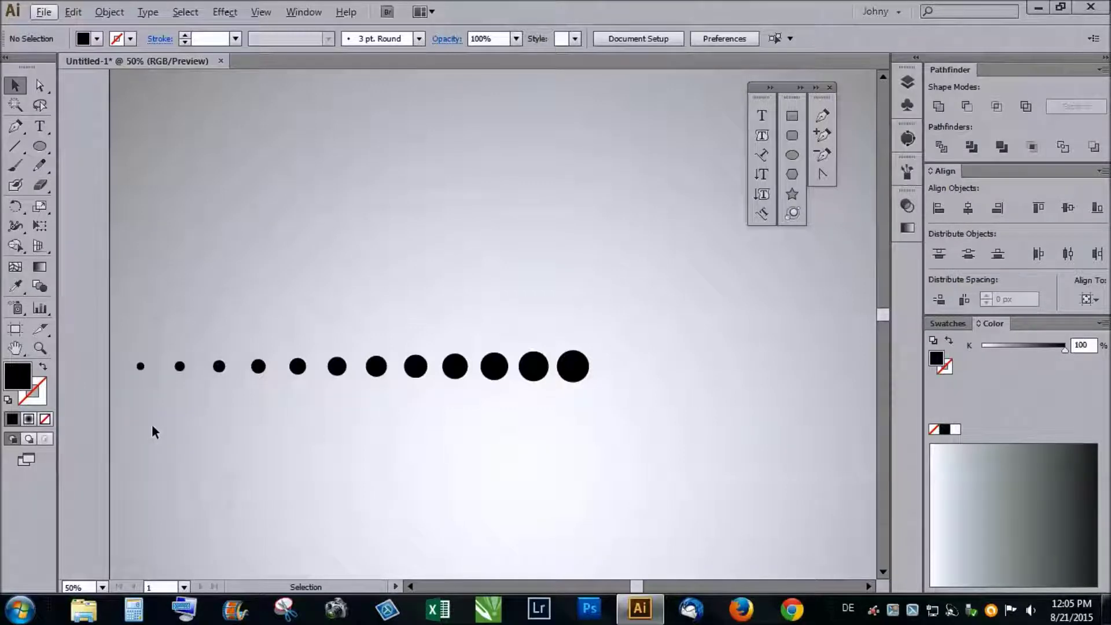
scroll(153, 424, down, 1)
scroll(161, 418, up, 1)
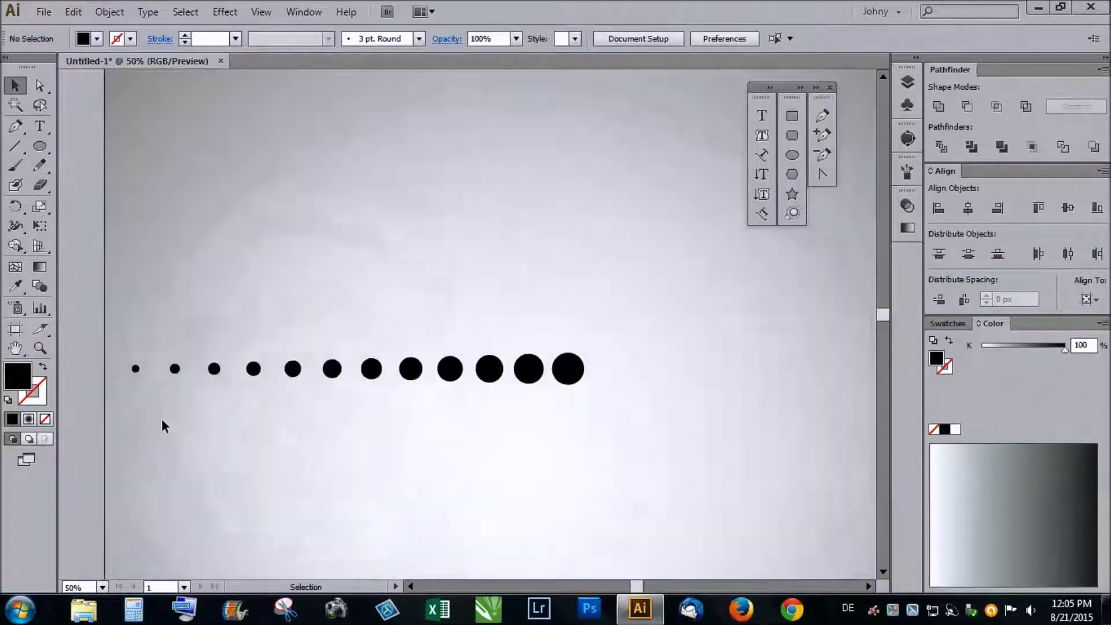
scroll(162, 421, down, 1)
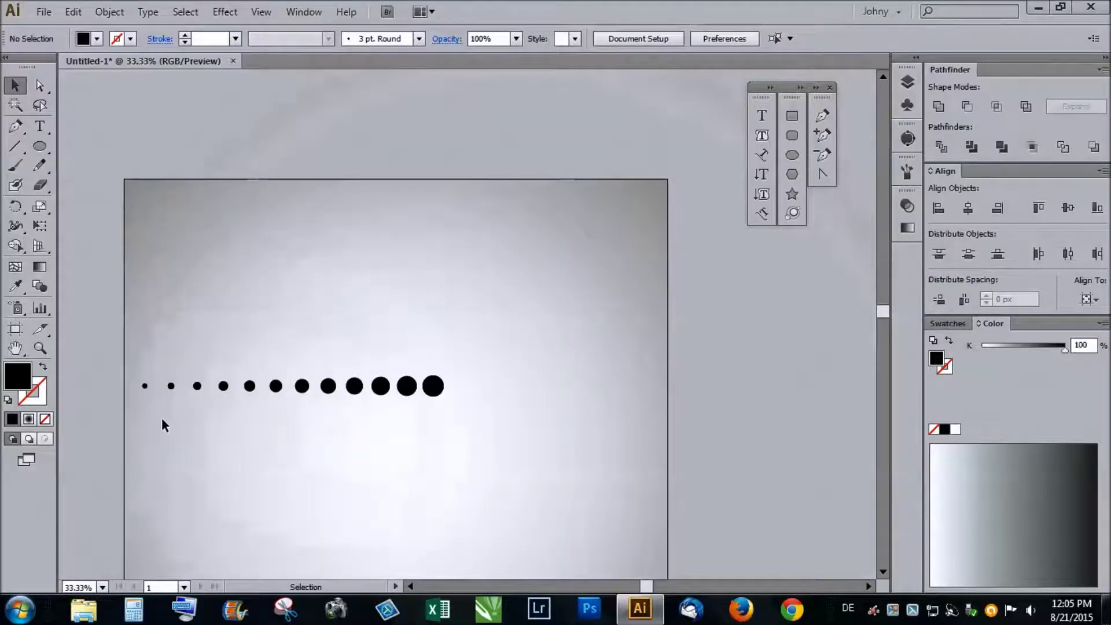
drag(450, 406, 97, 348)
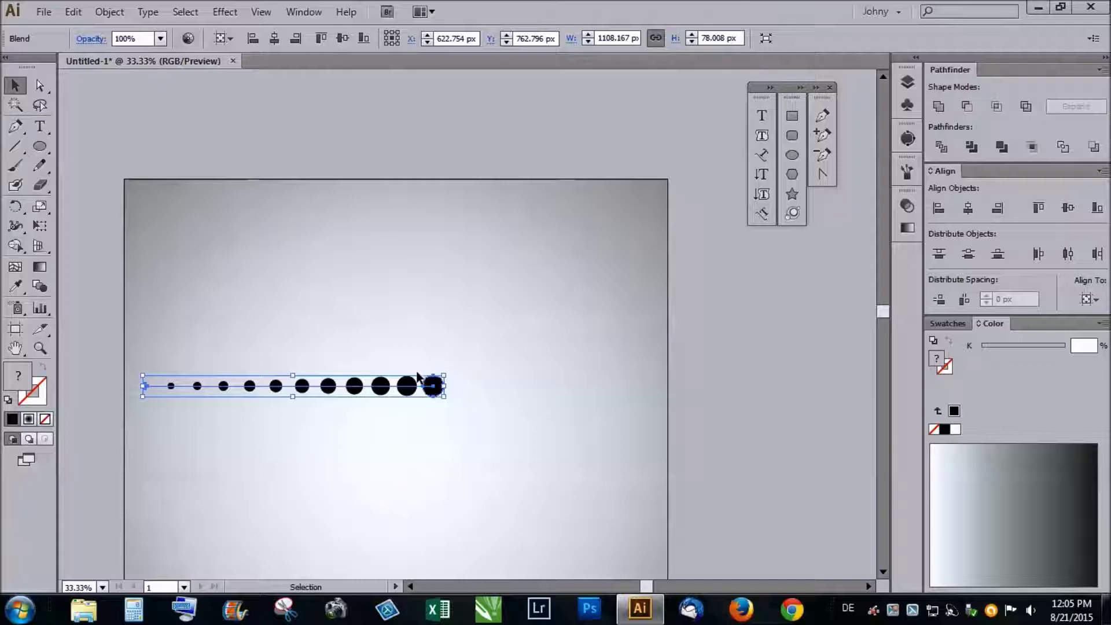
scroll(383, 405, down, 1)
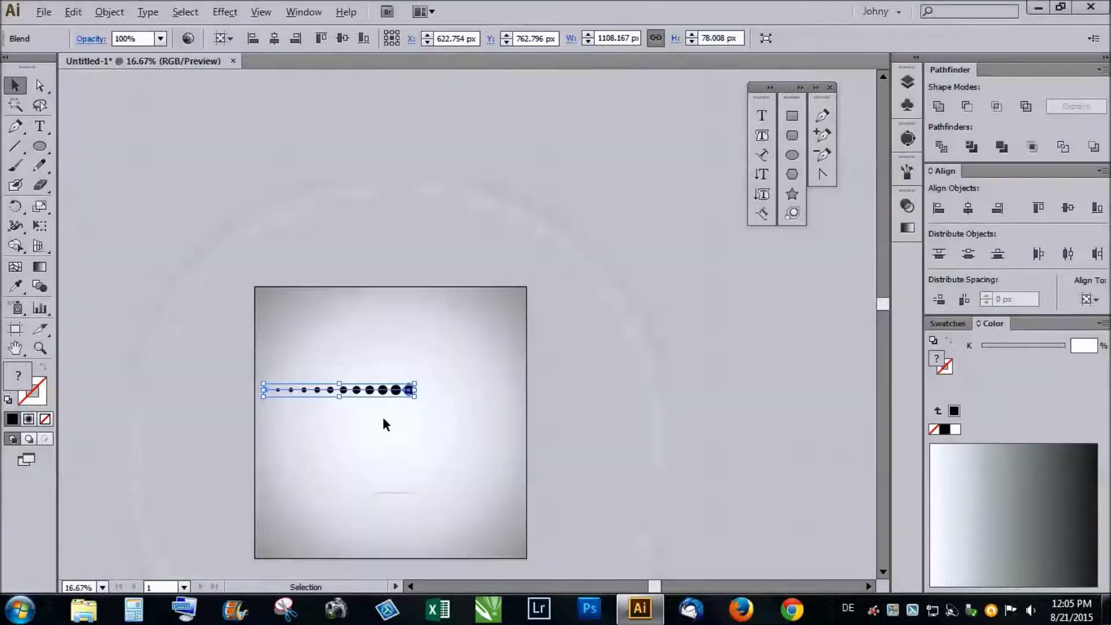
drag(409, 394, 409, 322)
- Duplicate the dot row straight down, placing the copy 90 px below
scroll(408, 323, up, 1)
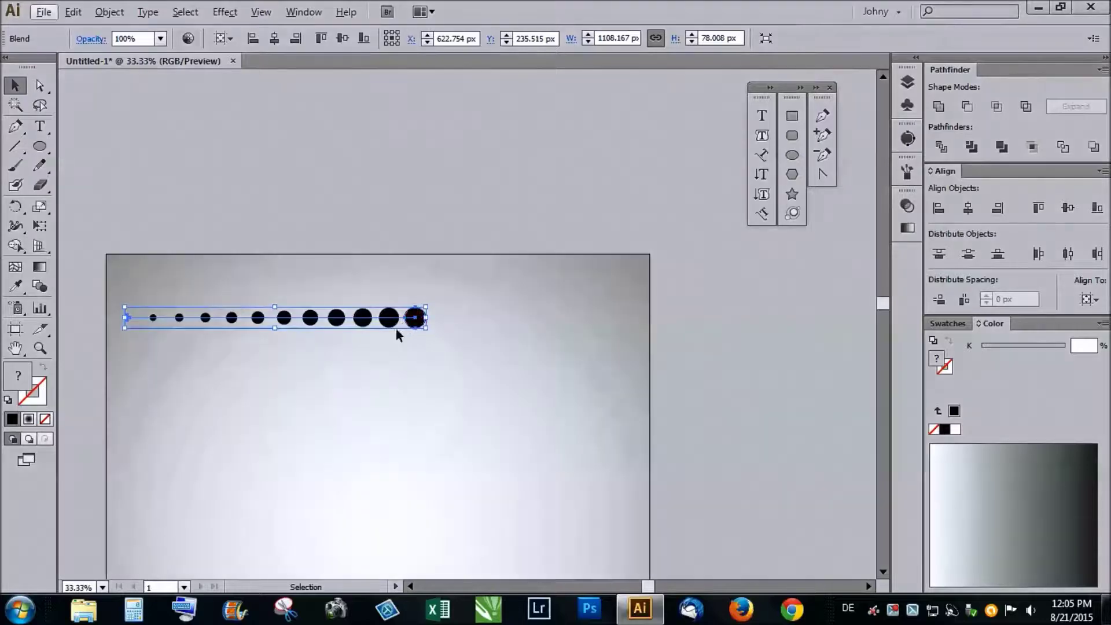
scroll(414, 325, up, 1)
drag(421, 327, 421, 362)
scroll(430, 361, down, 1)
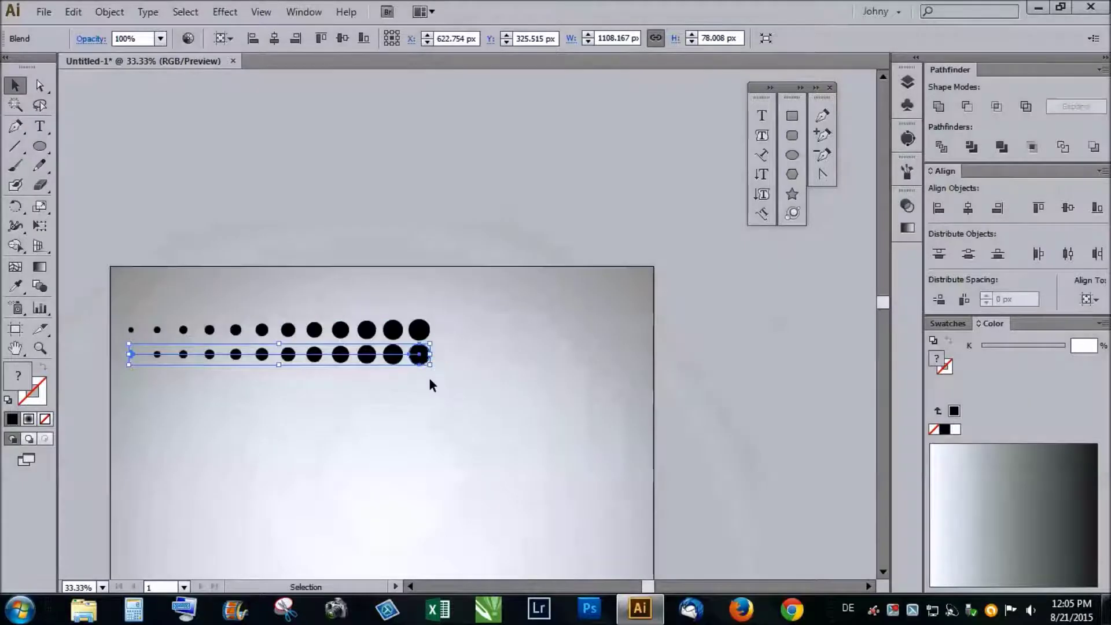
scroll(210, 382, up, 1)
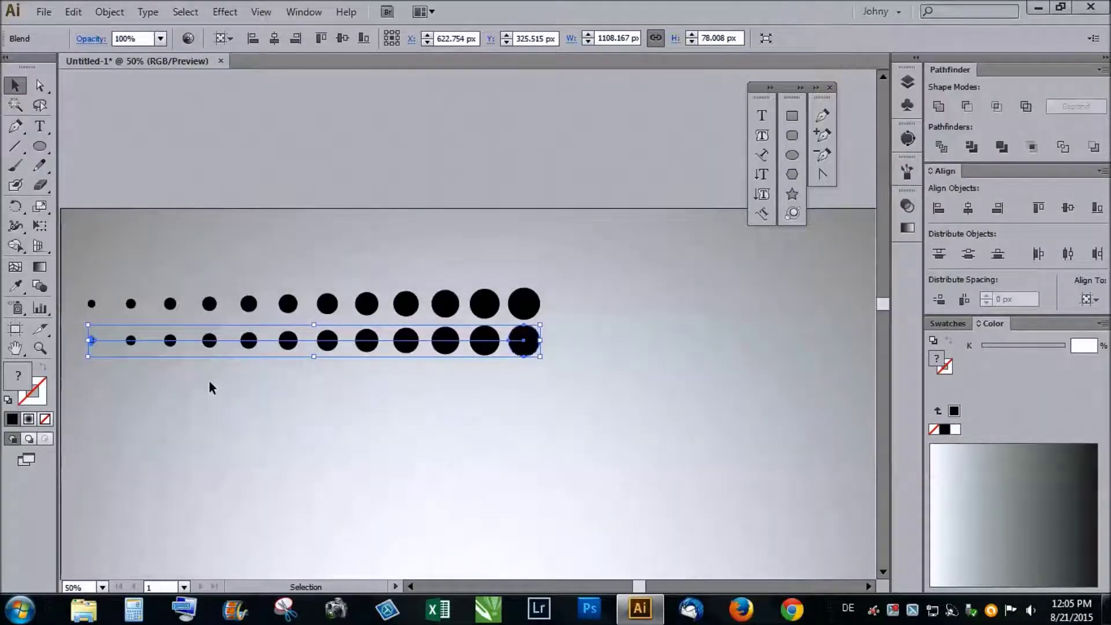
scroll(381, 408, down, 1)
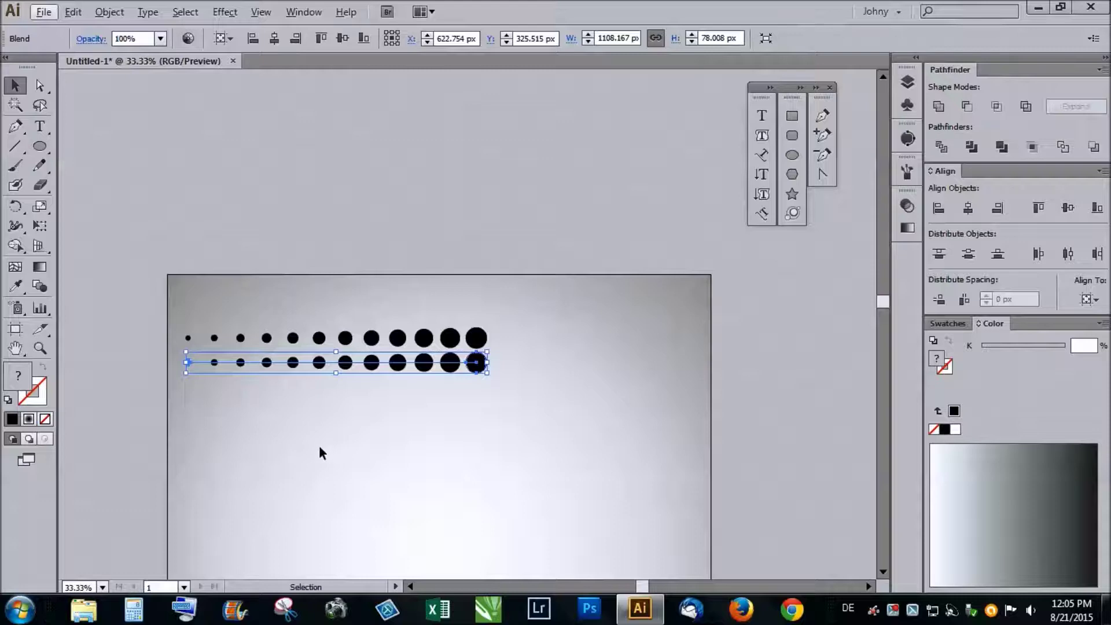
scroll(347, 457, down, 4)
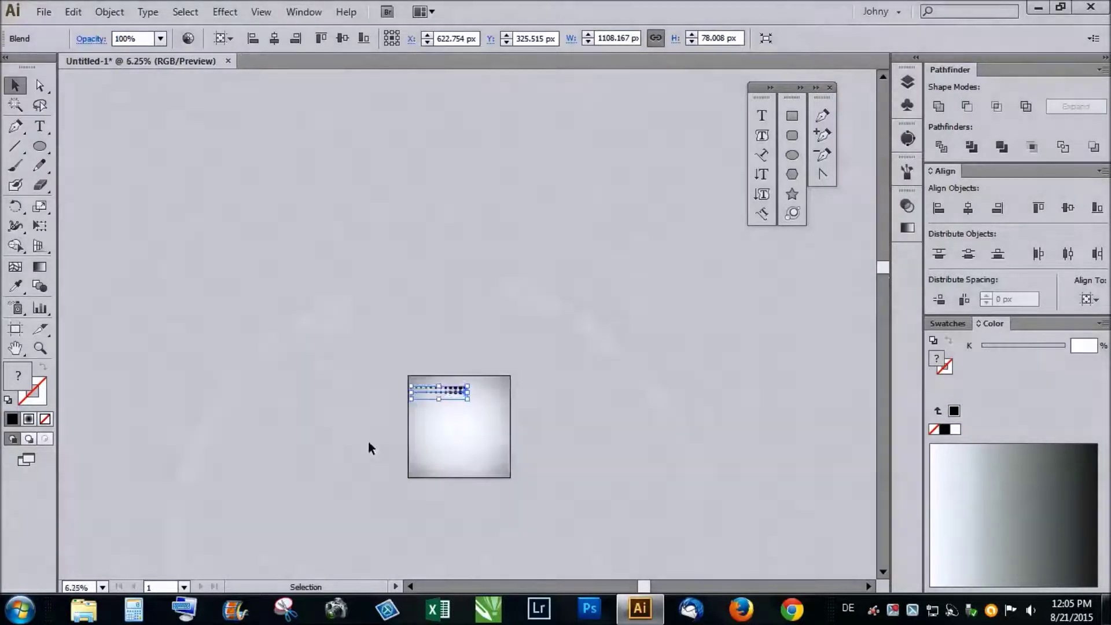
scroll(405, 428, up, 2)
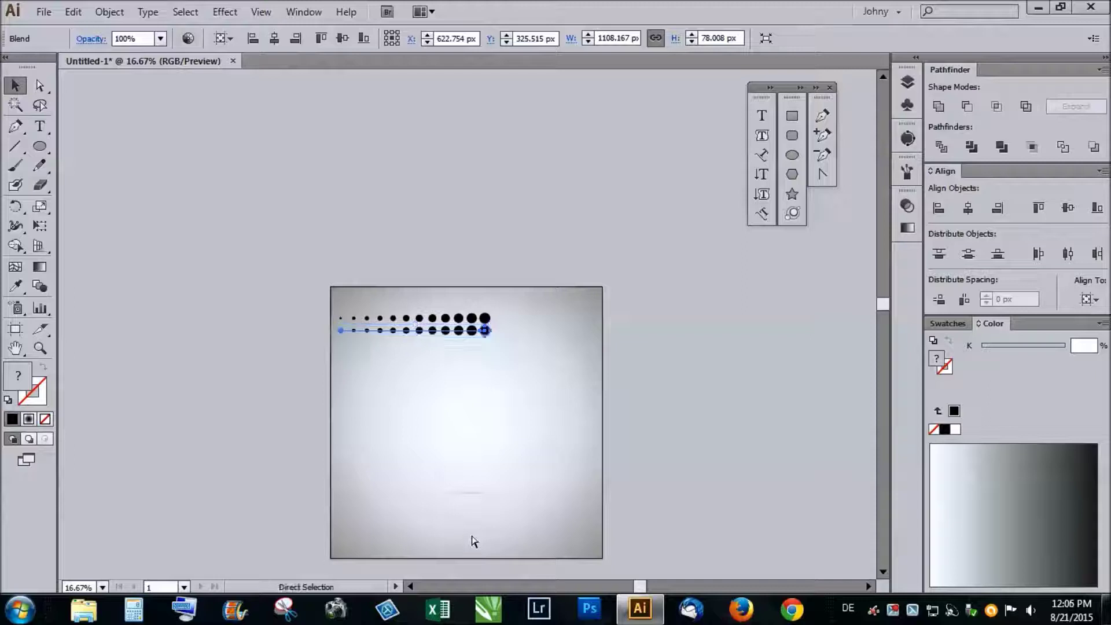
key(ctrl+d)
key(ctrl+d)
key(ctrl+d)
key(ctrl+d)
key(ctrl+d)
key(ctrl+d)
key(ctrl+d)
key(ctrl+d)
key(ctrl+d)
key(ctrl+d)
key(ctrl+d)
key(ctrl+d)
key(ctrl+d)
key(ctrl+d)
key(ctrl+d)
key(ctrl+d)
key(ctrl+d)
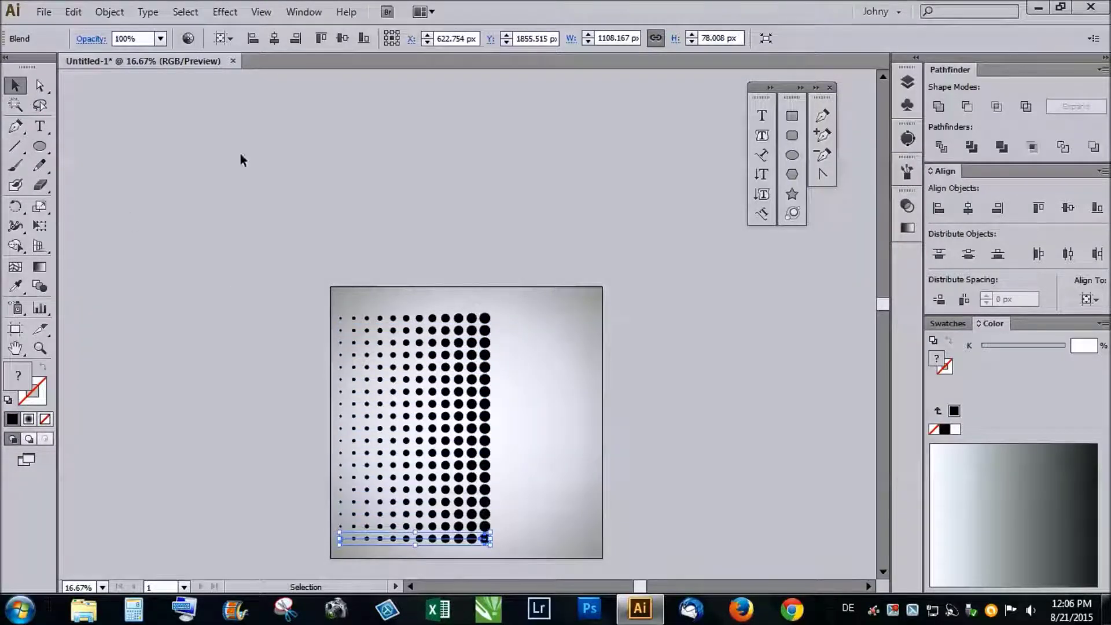
click(409, 301)
scroll(520, 481, up, 4)
scroll(376, 414, down, 1)
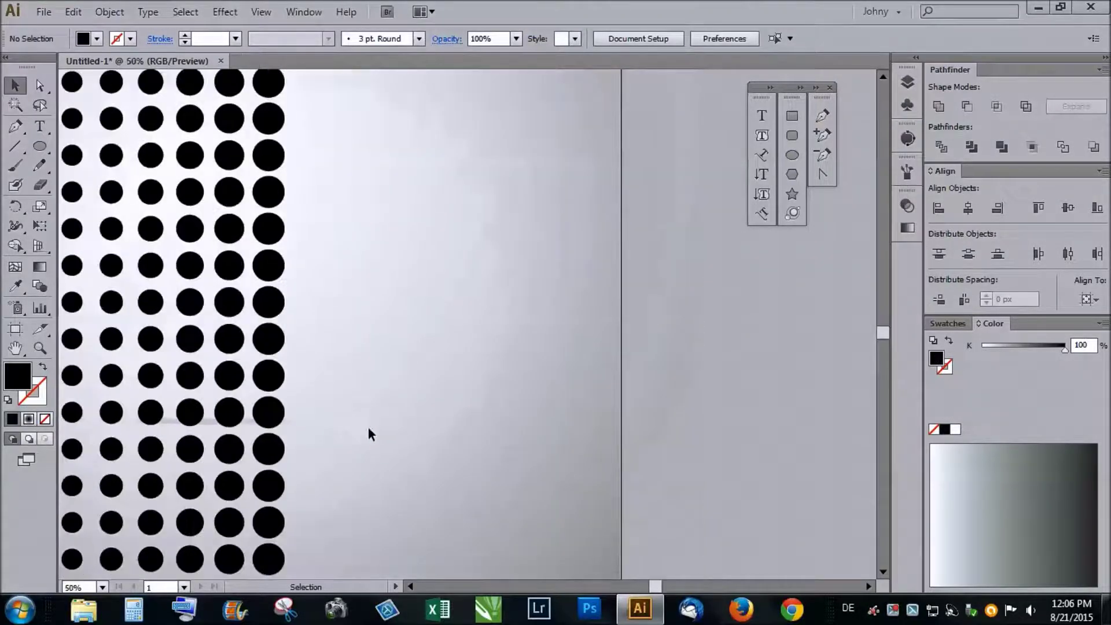
scroll(307, 425, up, 1)
click(298, 428)
click(463, 370)
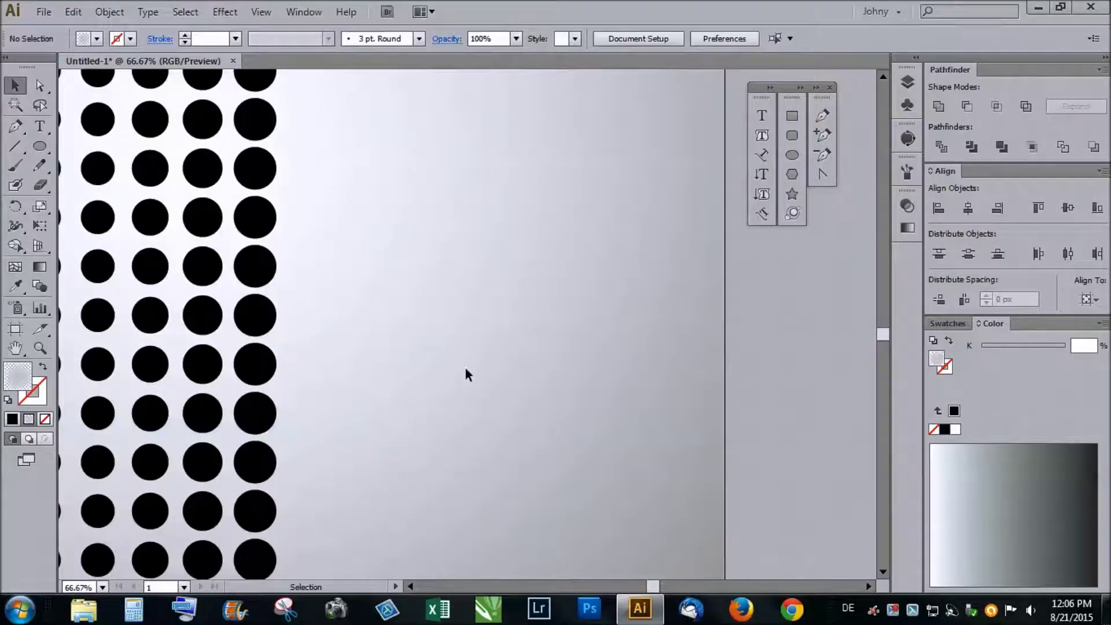
scroll(457, 370, down, 4)
click(360, 347)
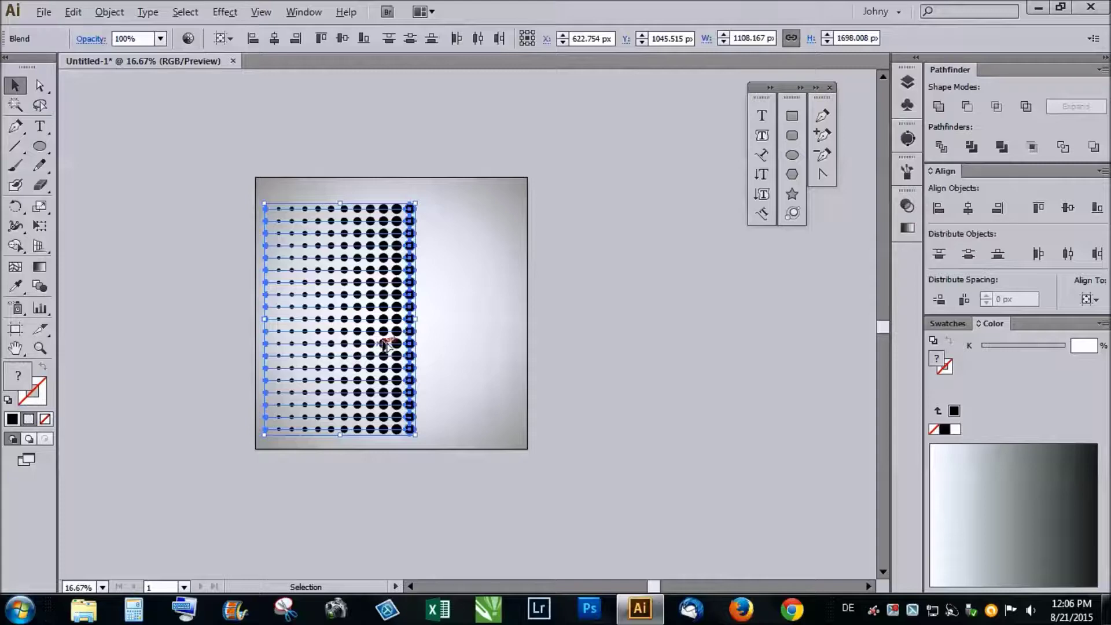
scroll(376, 344, up, 1)
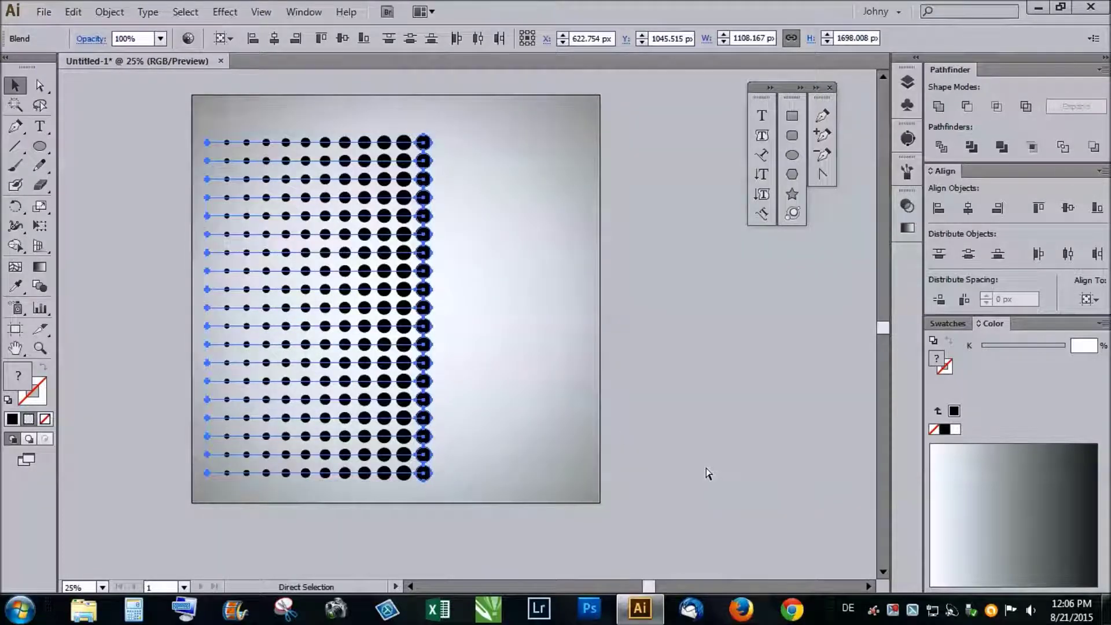
key(ctrl)
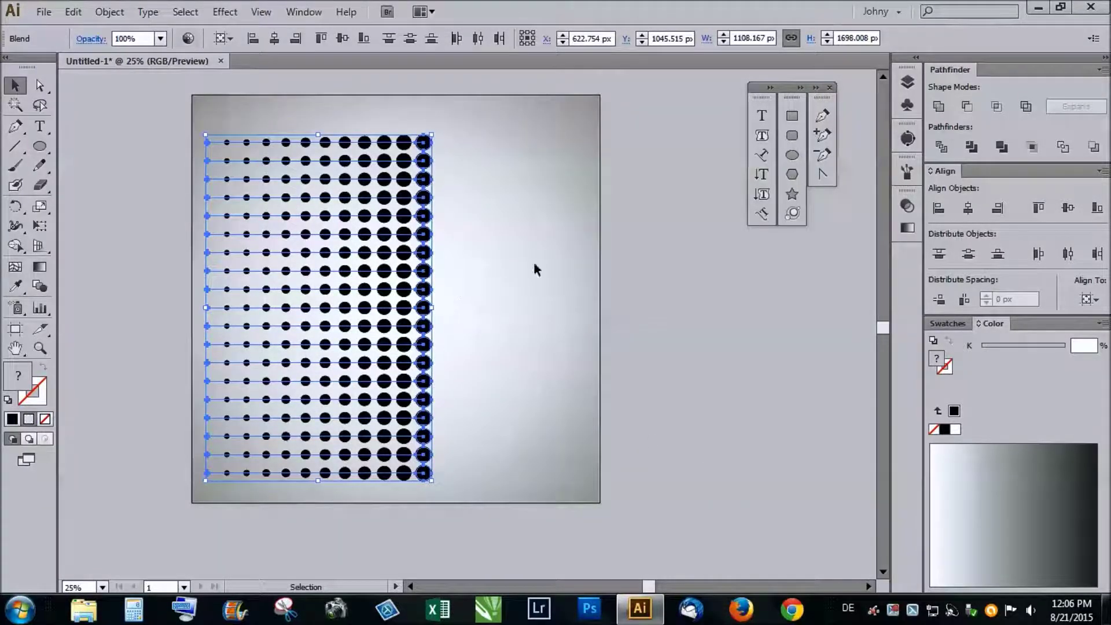
scroll(533, 237, up, 1)
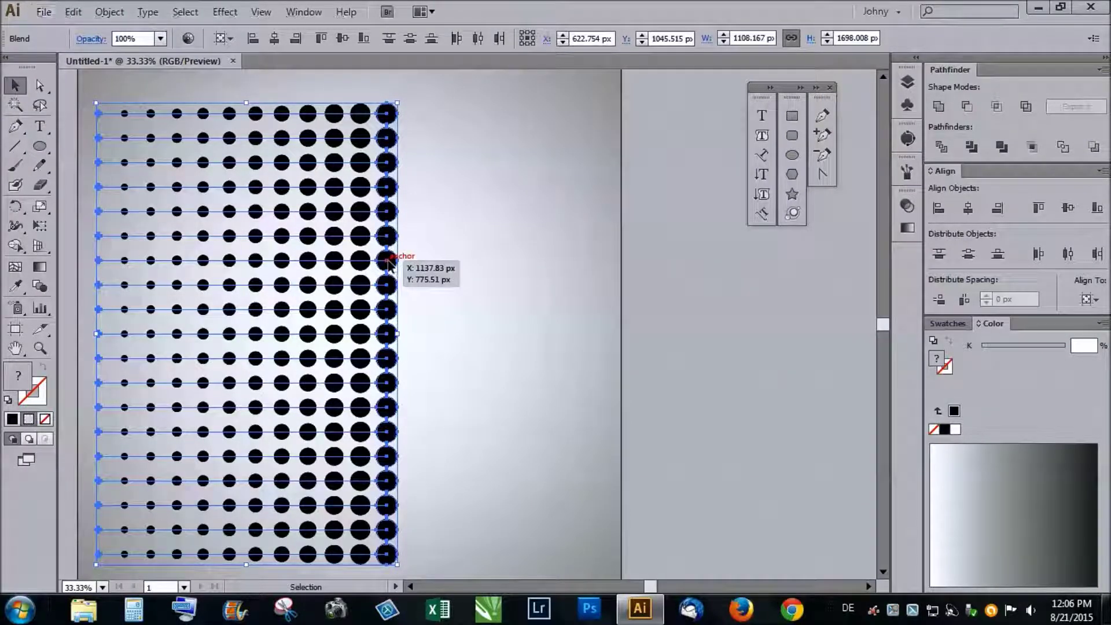
drag(389, 264, 728, 271)
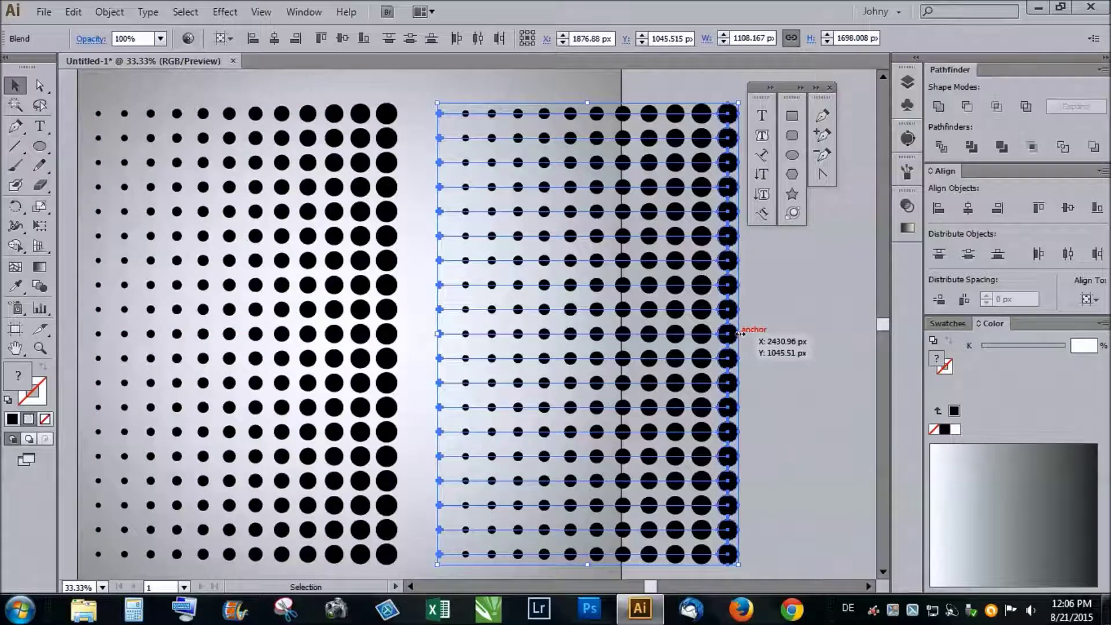
- Flip the copied dot grid horizontally and slide it left until its largest dots meet the original's
drag(740, 334, 442, 360)
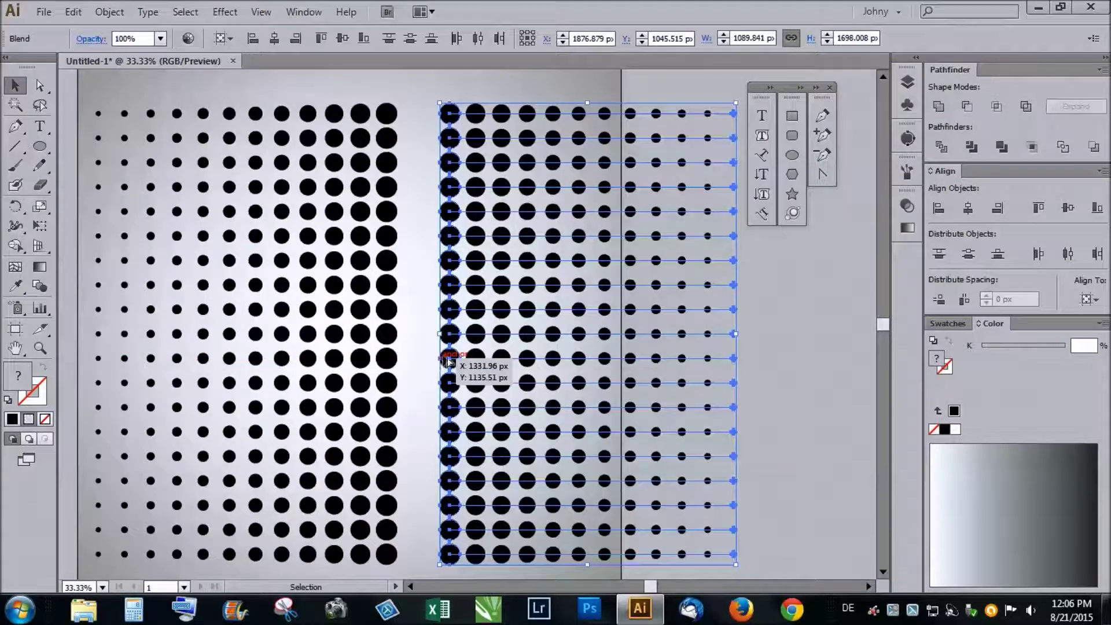
scroll(412, 89, up, 3)
drag(532, 152, 344, 155)
scroll(373, 177, down, 5)
click(562, 257)
- Select both mirrored dot grids and group them into a single object
scroll(348, 307, up, 1)
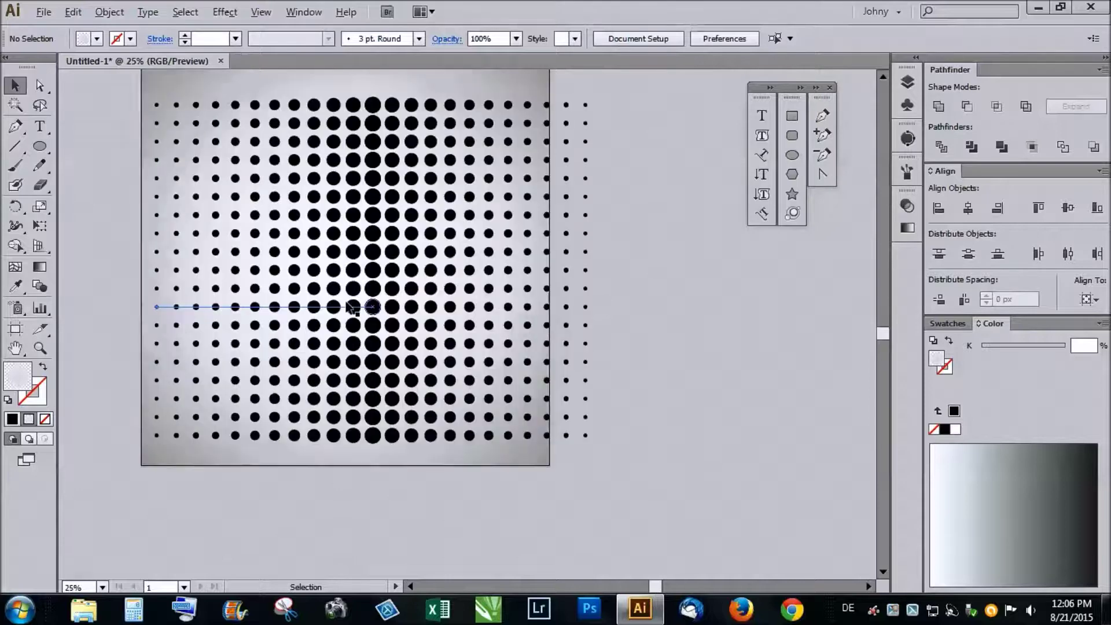
scroll(461, 322, down, 1)
drag(575, 441, 159, 103)
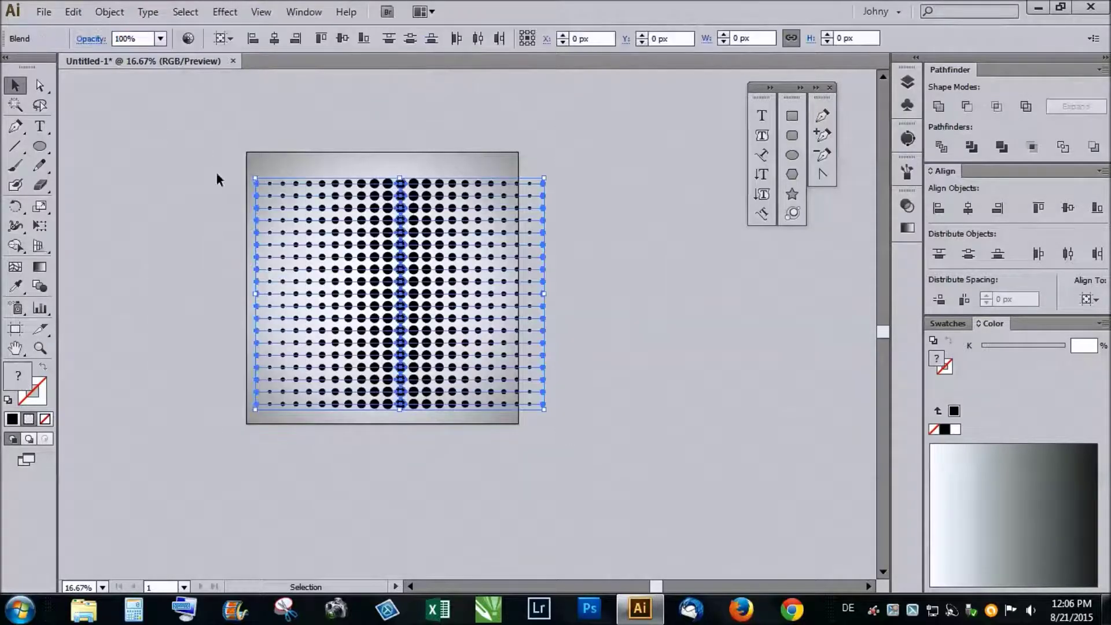
right_click(389, 215)
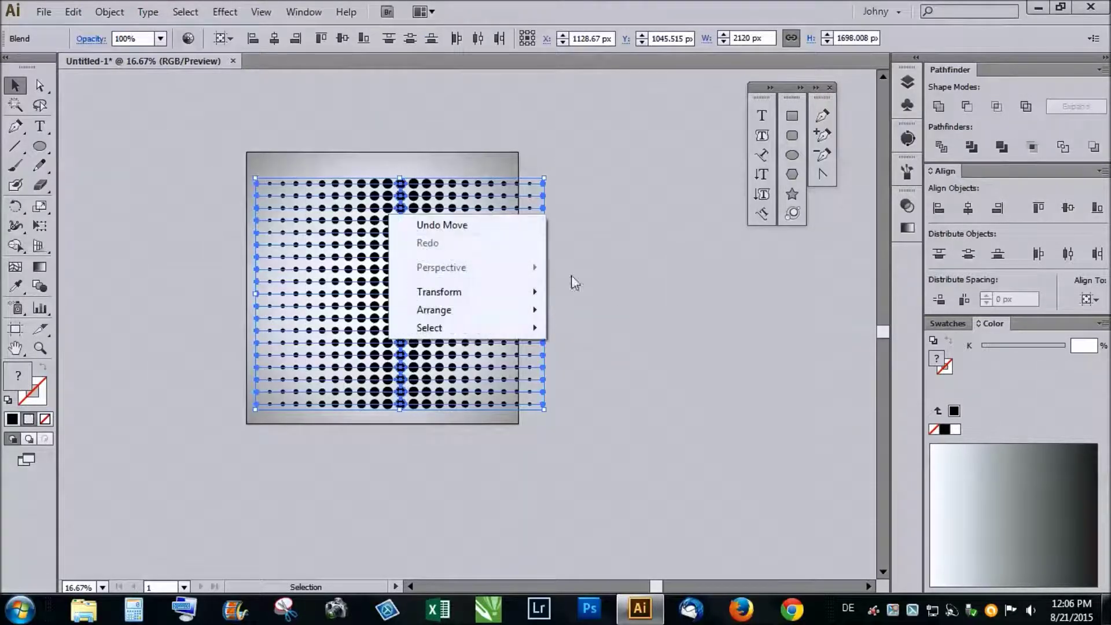
click(689, 238)
drag(641, 485, 173, 168)
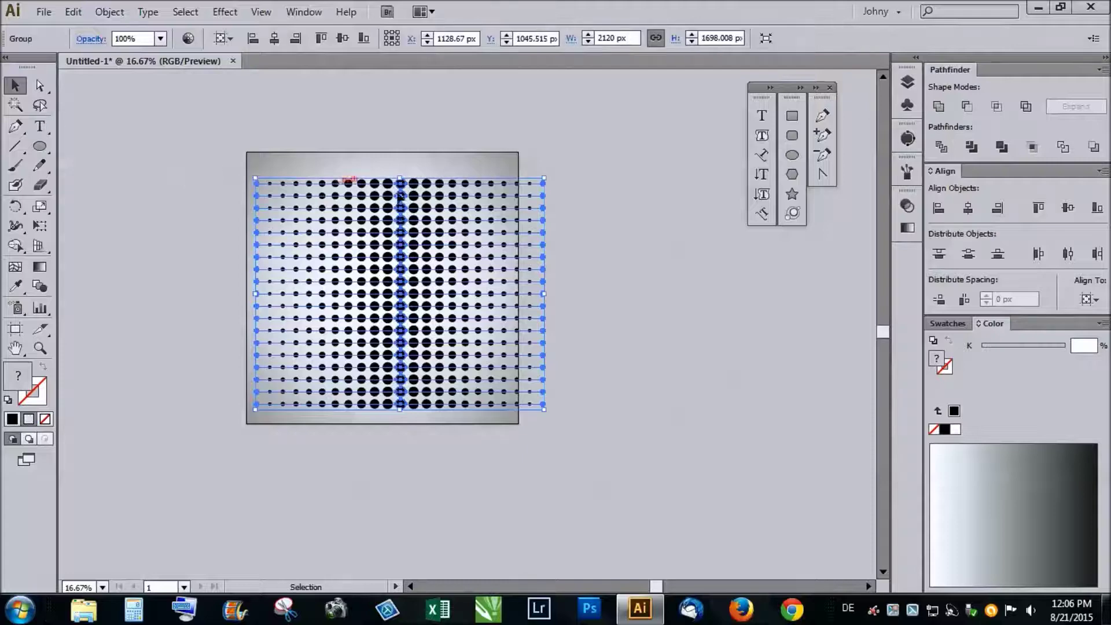
click(592, 204)
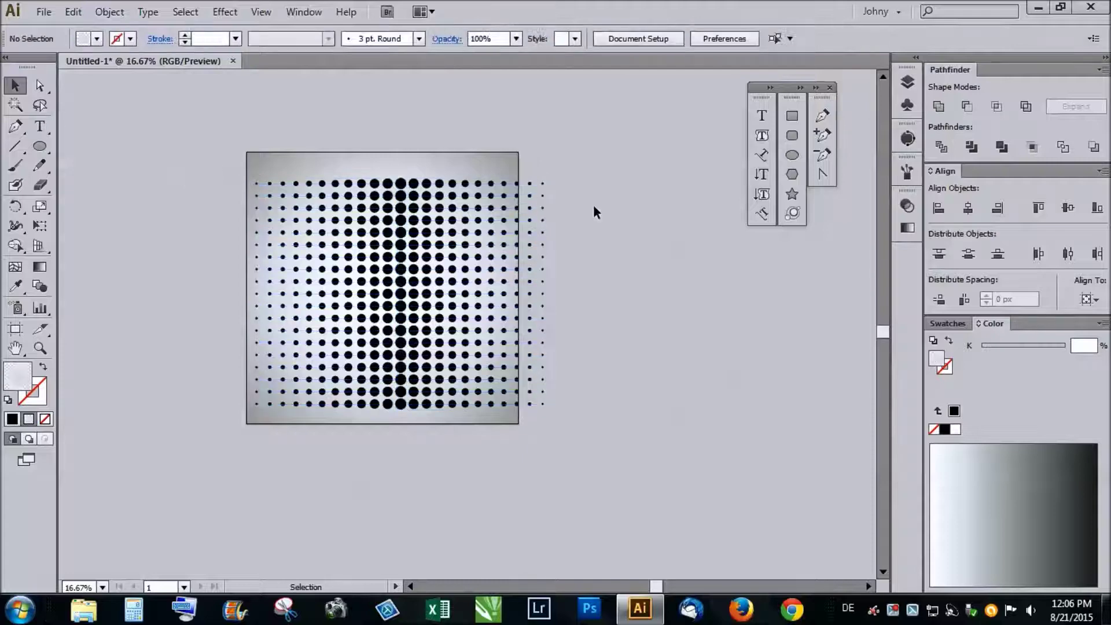
- Centre the grouped dot grids horizontally and vertically on the artboard
click(497, 287)
click(965, 211)
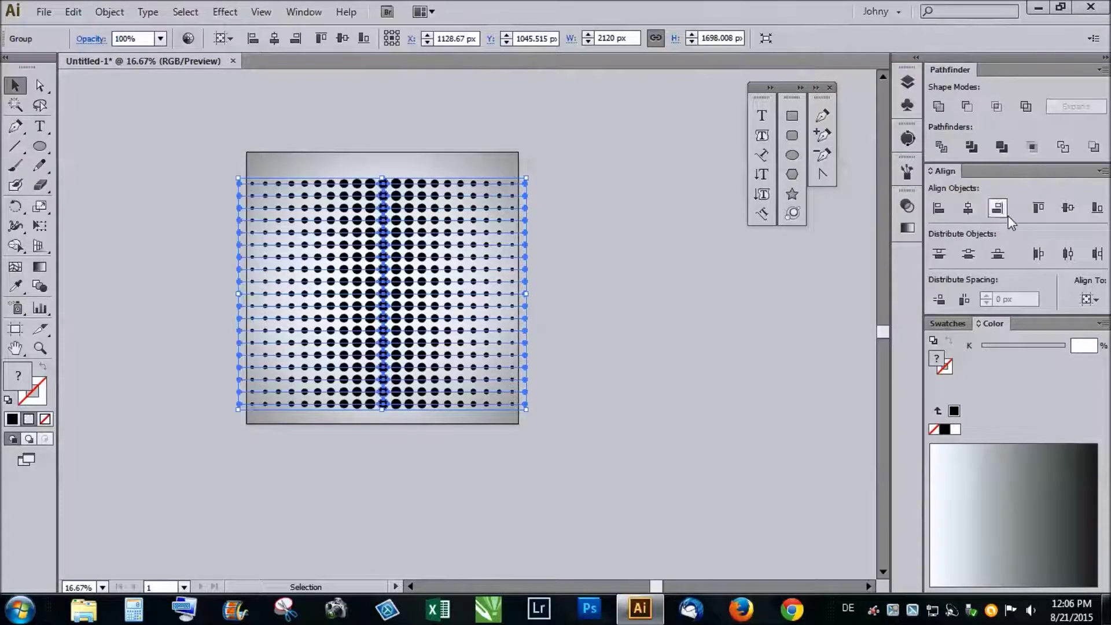
click(1071, 210)
click(631, 283)
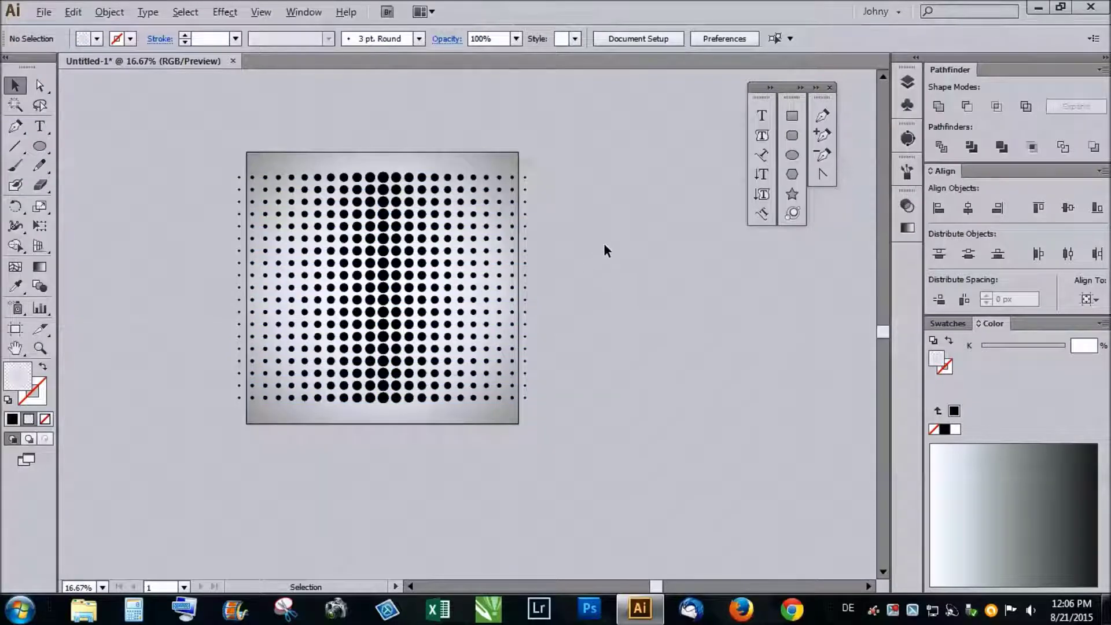
scroll(602, 245, up, 1)
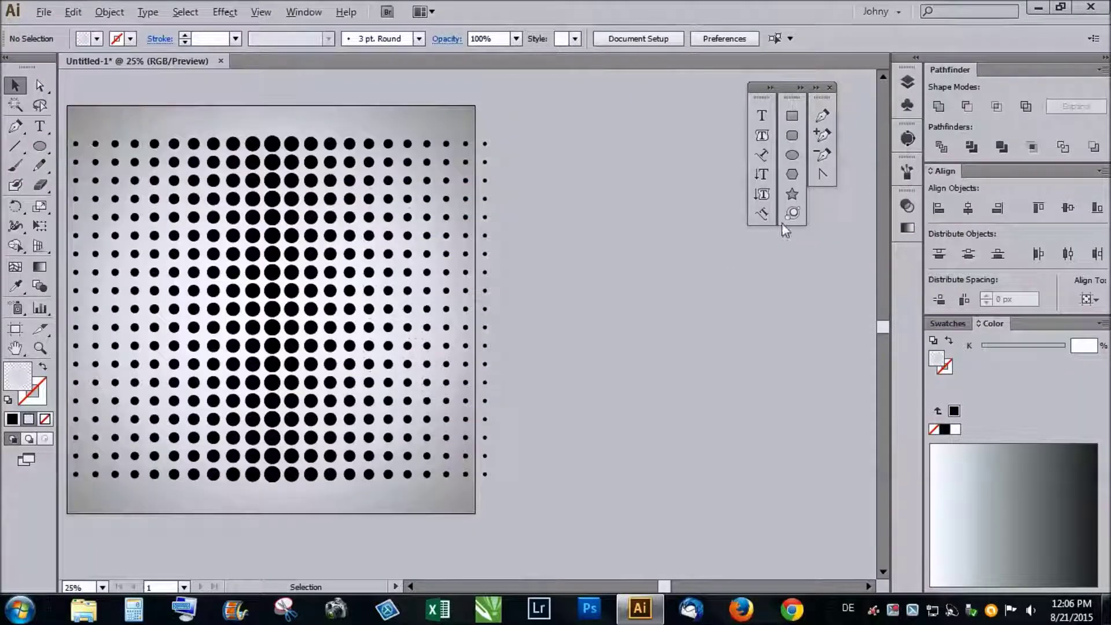
- Draw a circle from its centre with a black outline and no fill
click(793, 155)
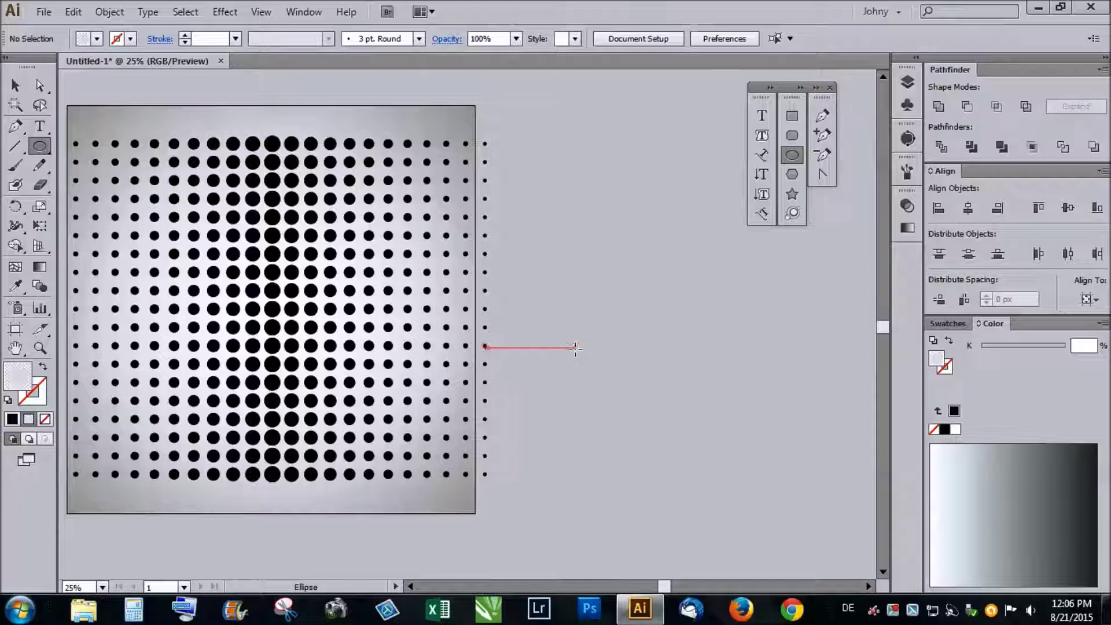
scroll(683, 315, down, 1)
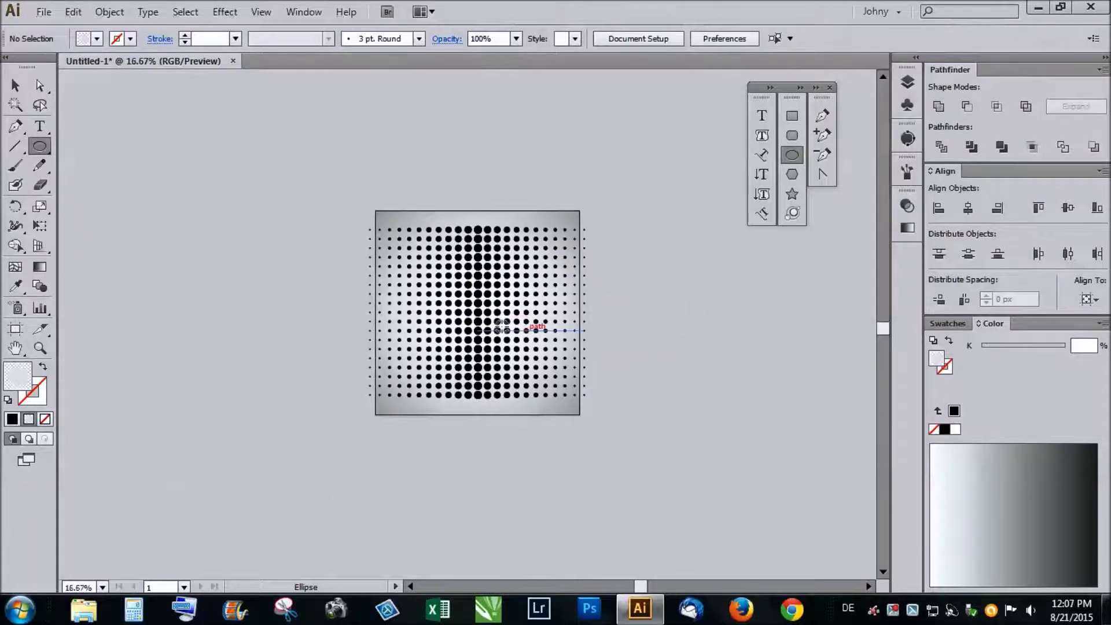
drag(436, 261, 514, 335)
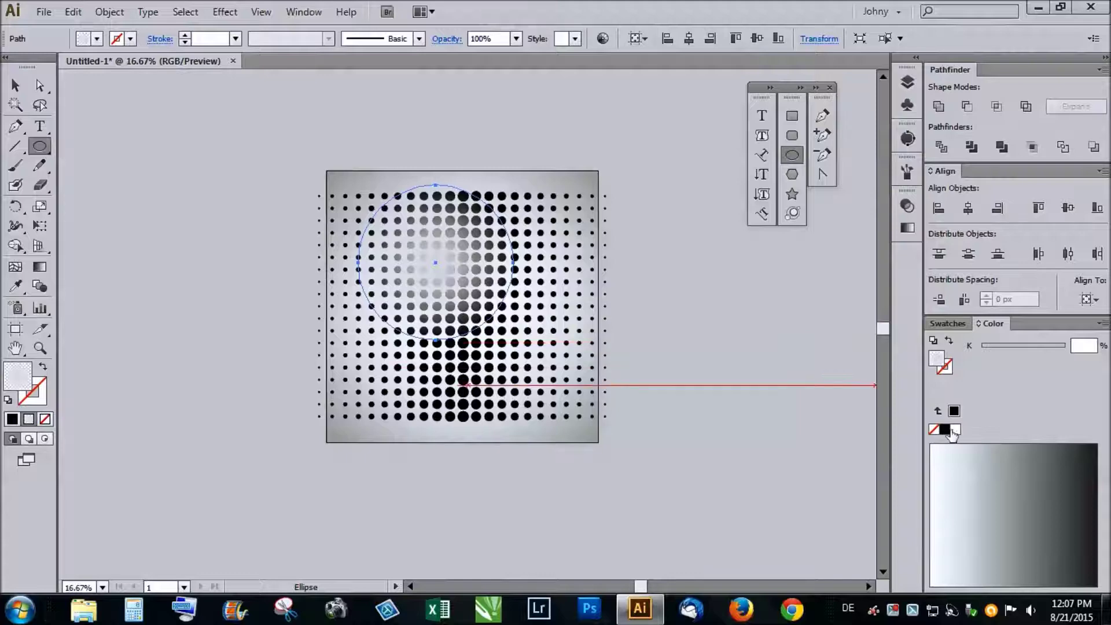
click(947, 430)
click(949, 342)
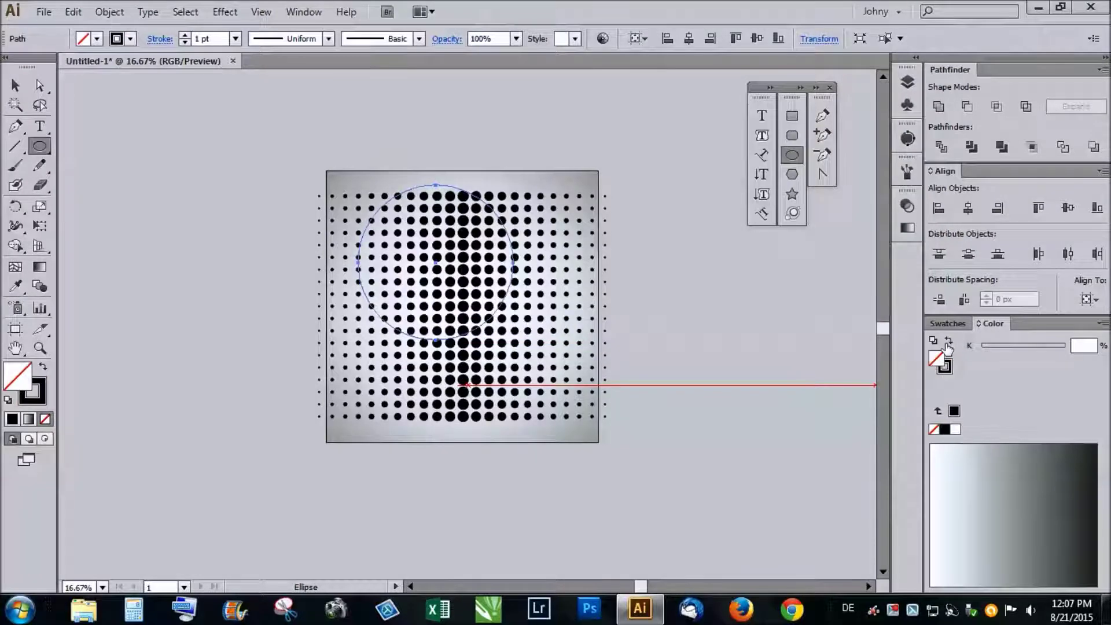
- Centre the circle on the artboard, enlarge it to cover most of the dots, and select everything
key(v)
click(968, 208)
click(1068, 208)
scroll(538, 289, up, 2)
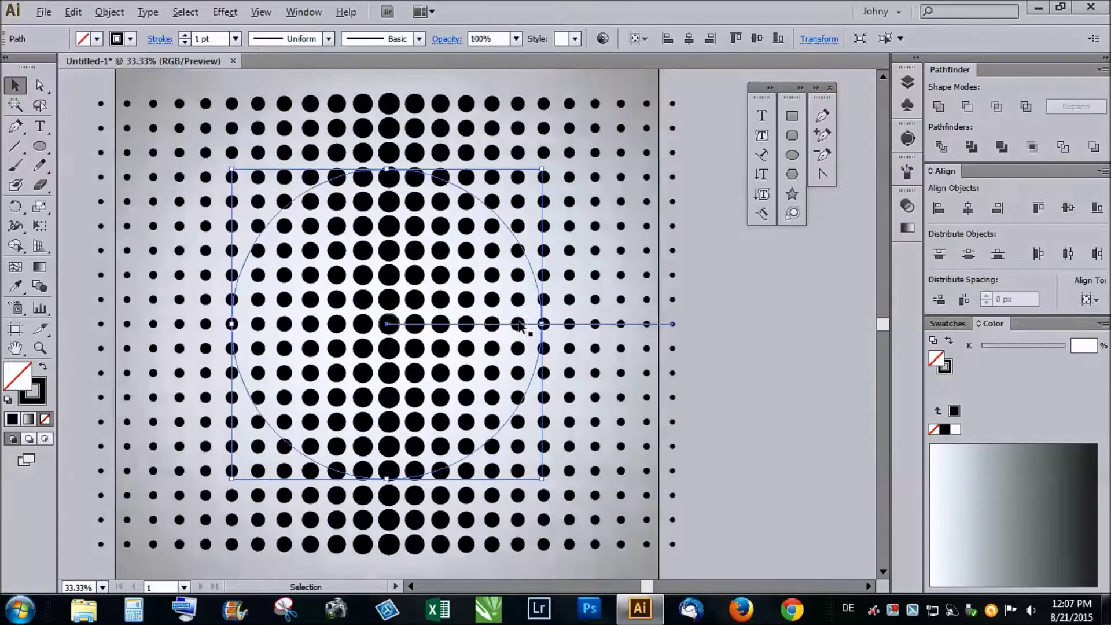
drag(544, 169, 605, 106)
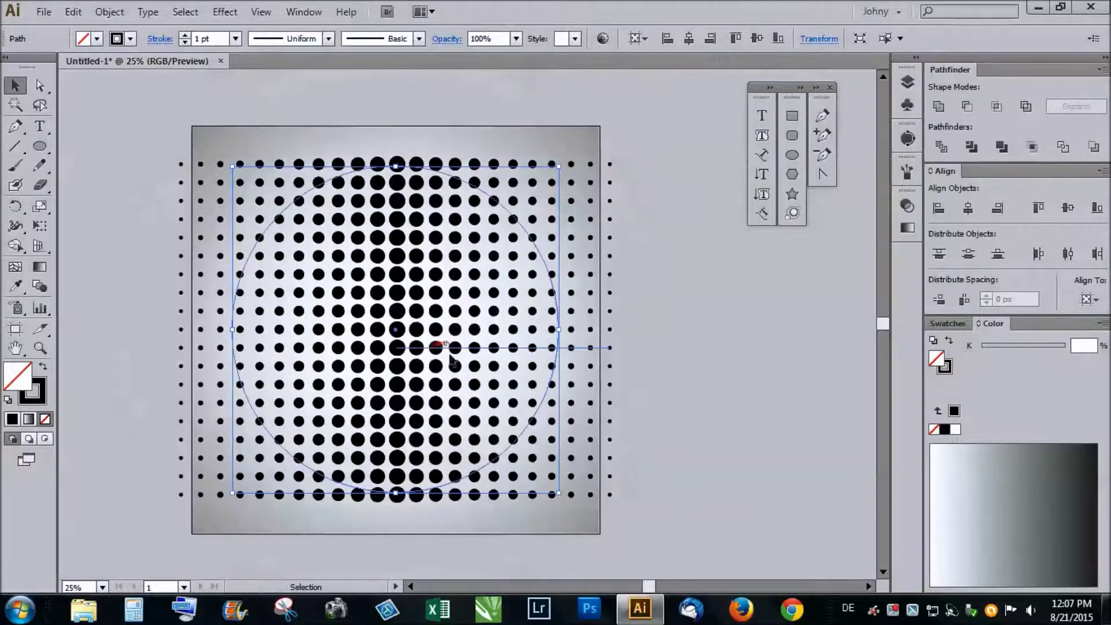
scroll(323, 252, down, 2)
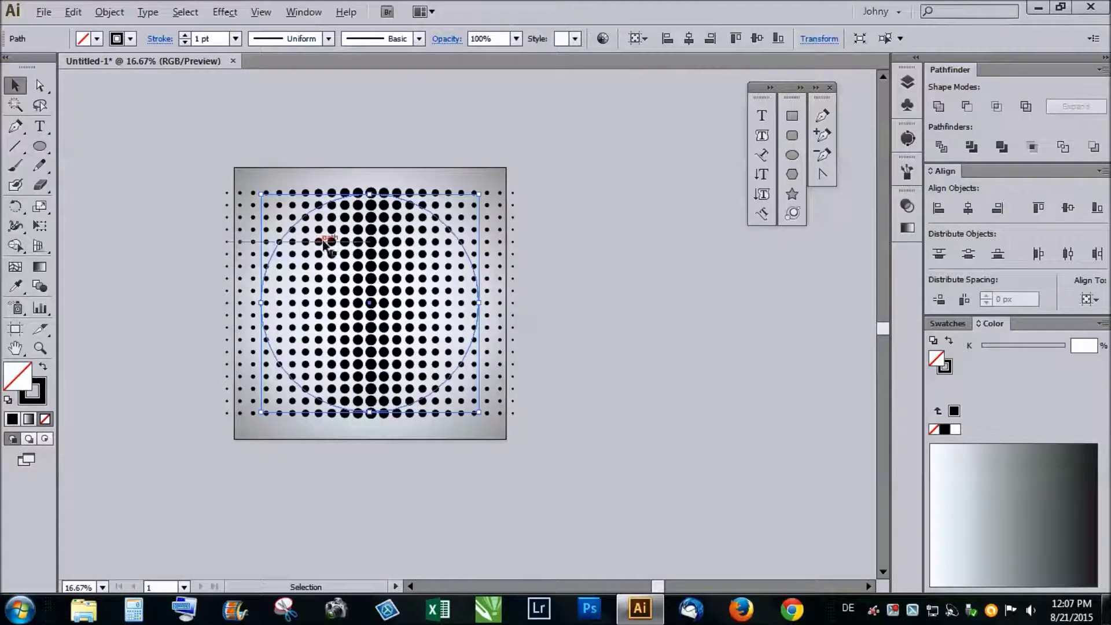
drag(641, 479, 163, 135)
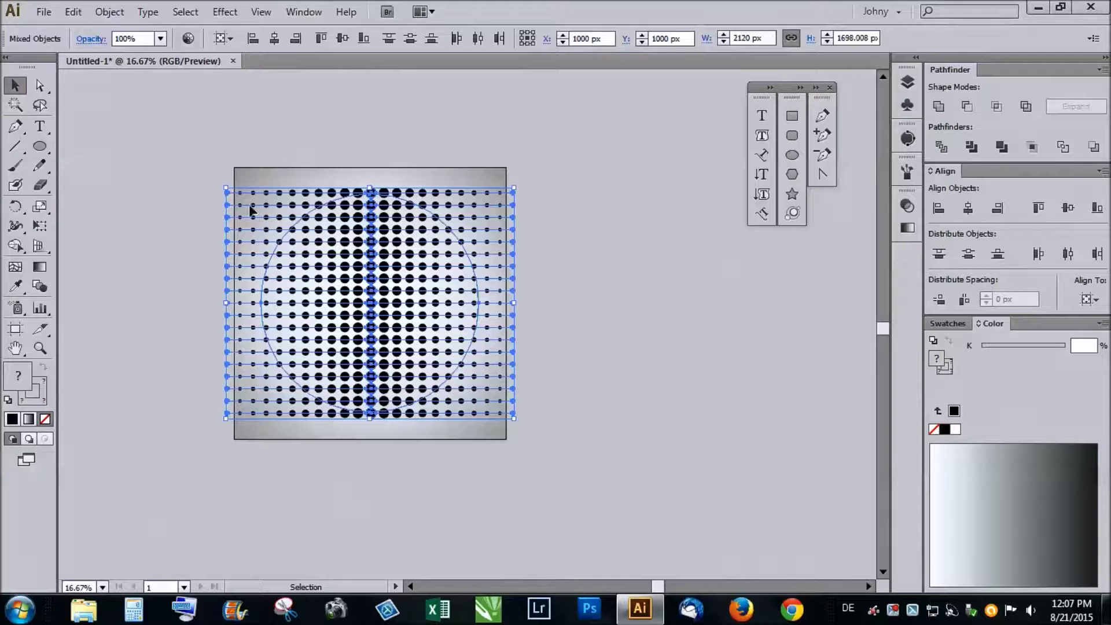
- Make a clipping mask from the circle so the dots appear only inside it, then deselect
right_click(341, 232)
click(472, 328)
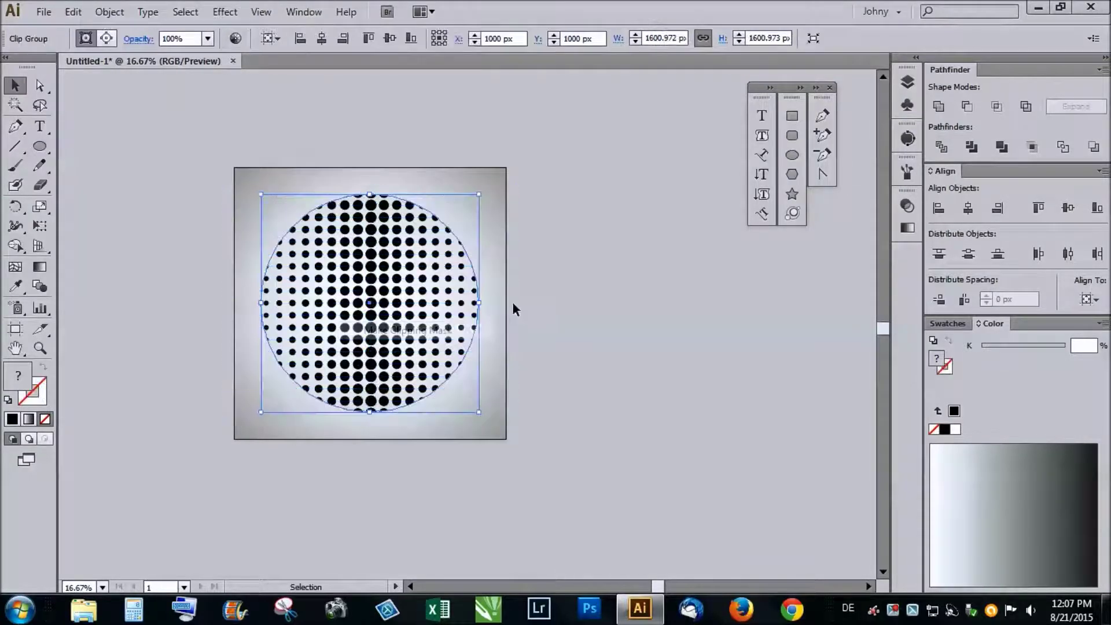
click(610, 301)
scroll(447, 397, up, 1)
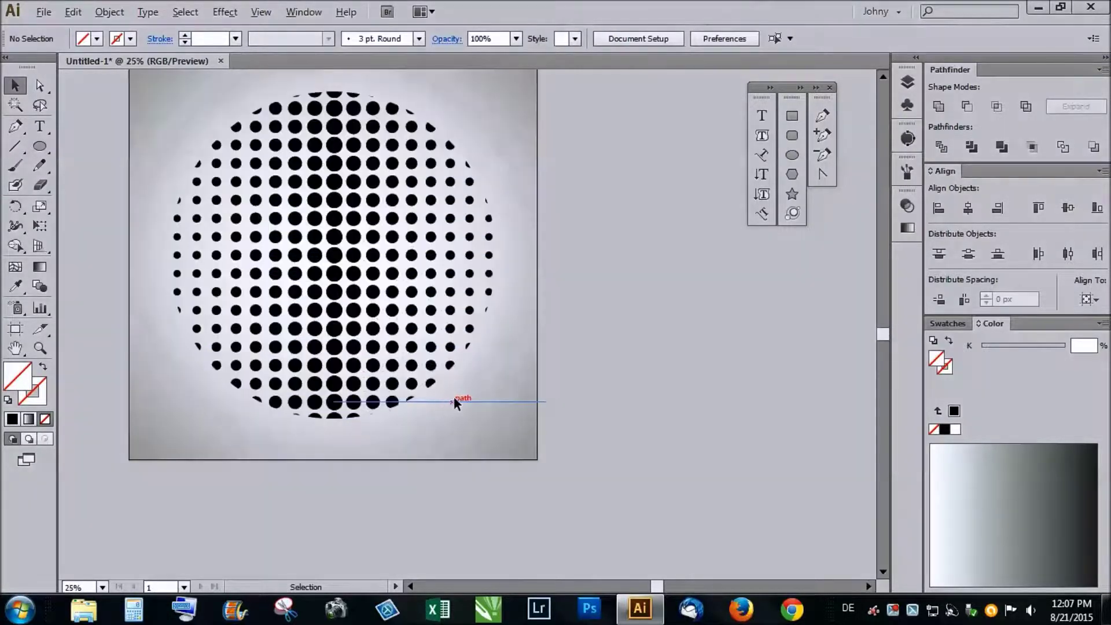
scroll(335, 258, up, 12)
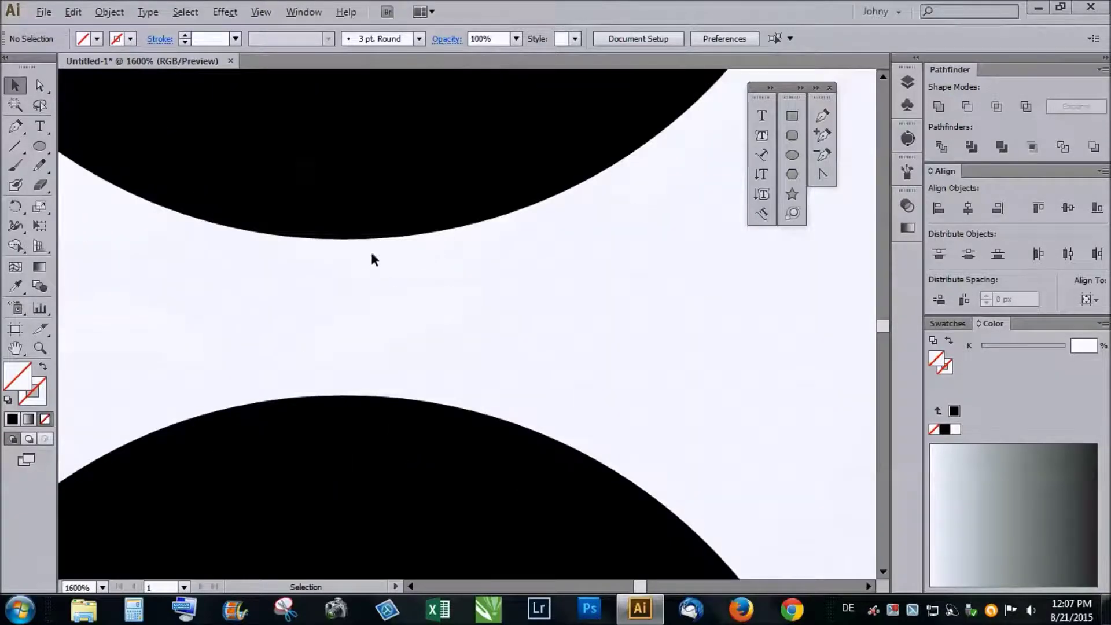
scroll(426, 256, down, 13)
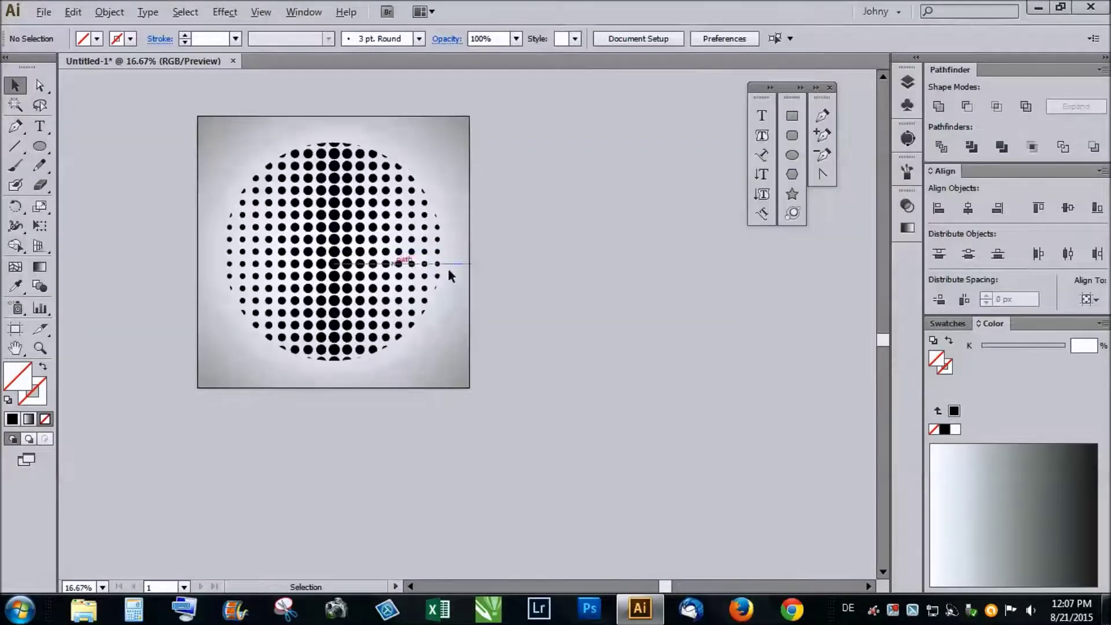